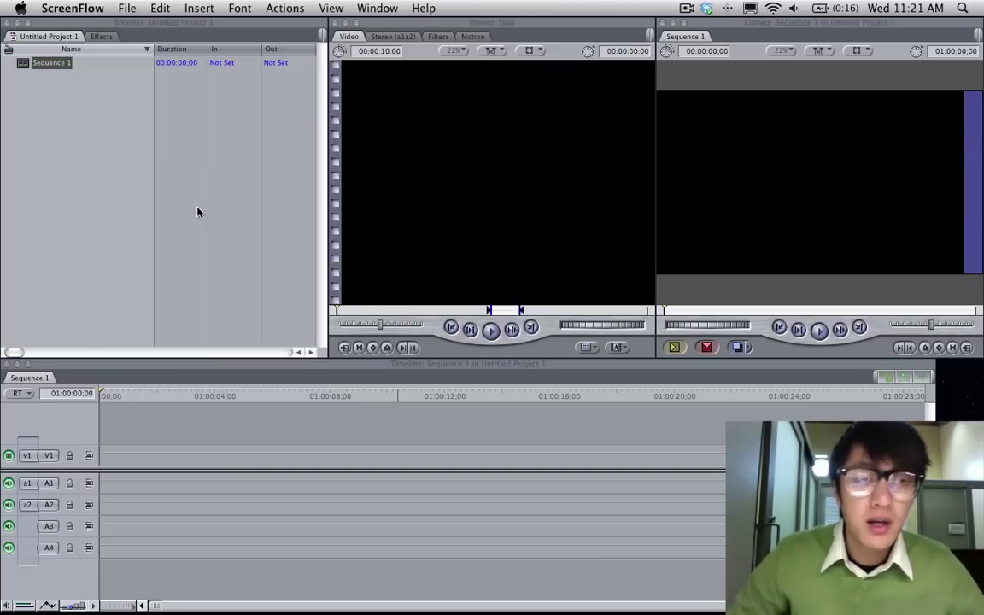
Step: Bring Final Cut Pro forward and open Audio/Video Settings to review the sequence preset
left_click(163, 165)
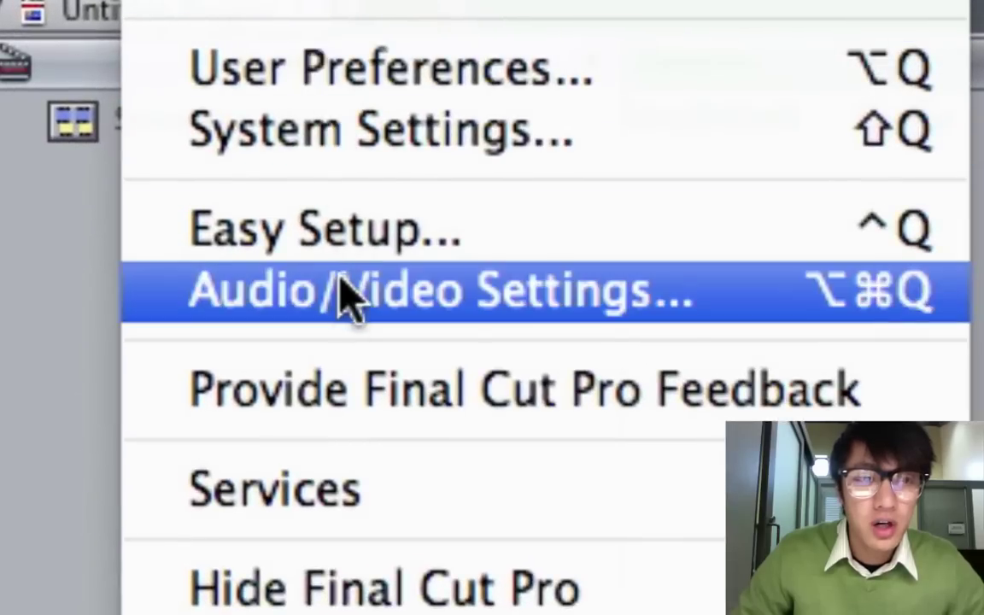
left_click(346, 304)
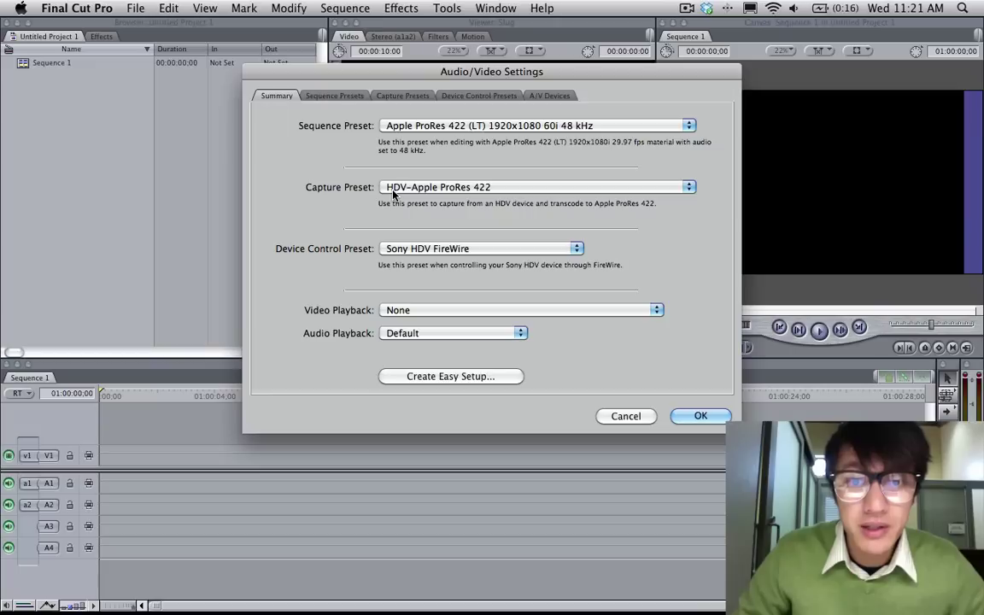
left_click(334, 96)
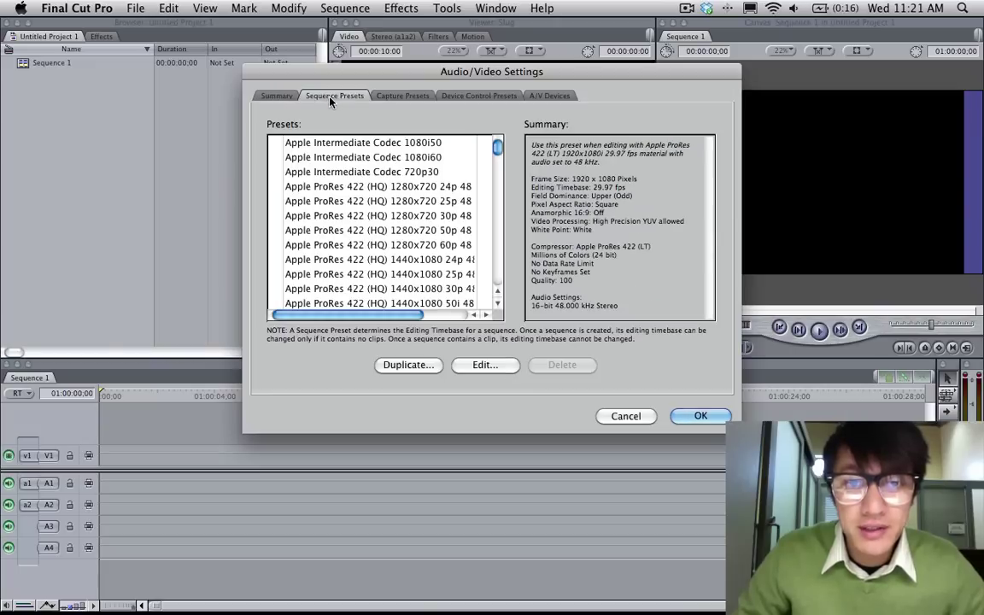
left_click(398, 100)
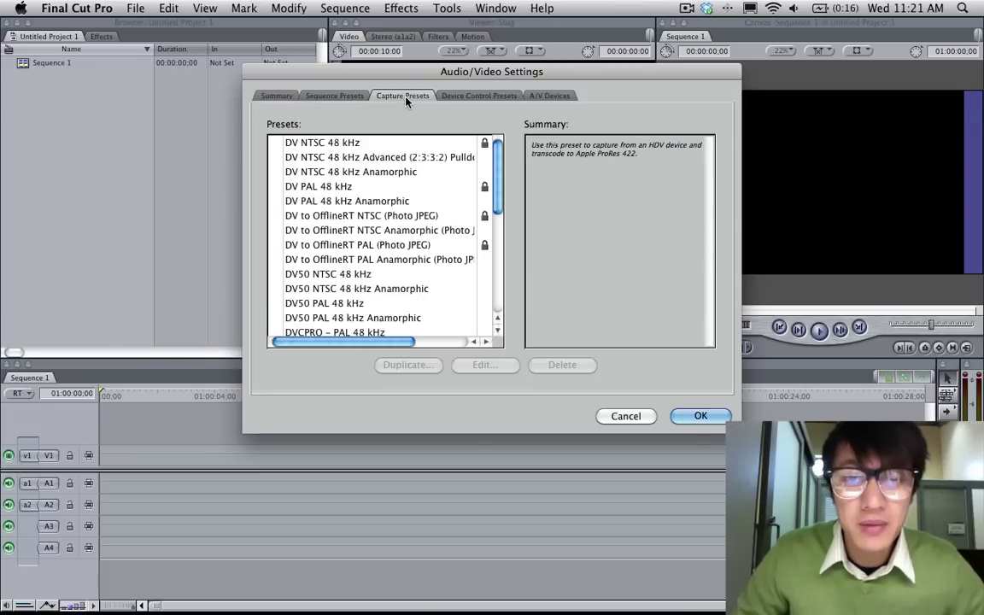
left_click(350, 100)
left_click(282, 96)
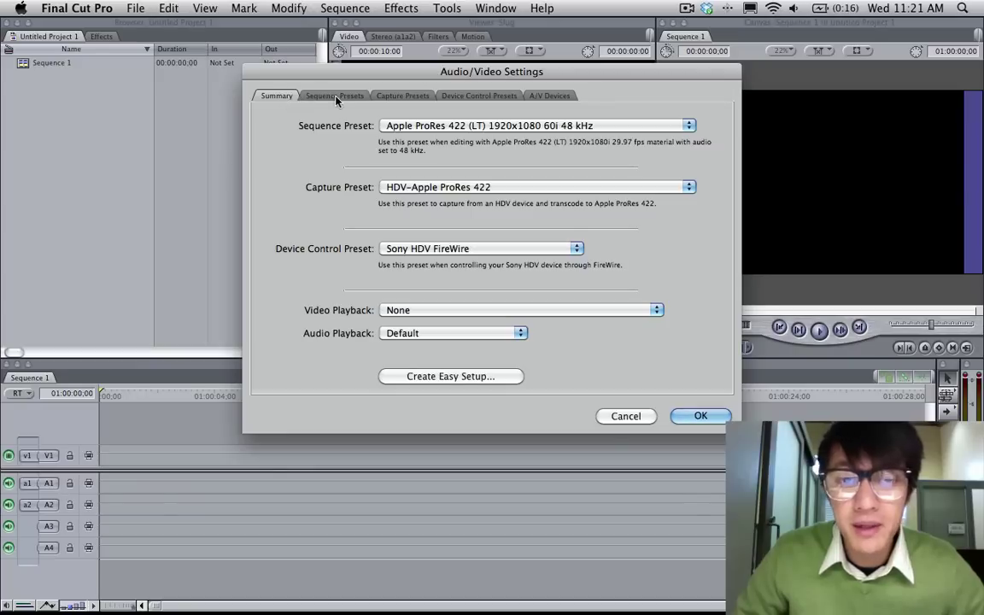
left_click(411, 127)
left_click(351, 145)
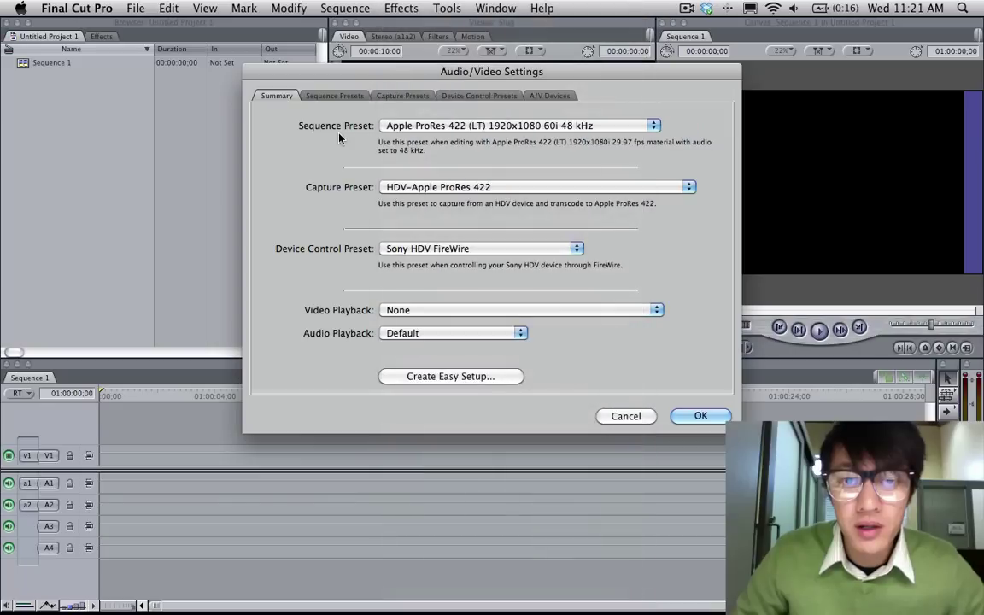
left_click(331, 97)
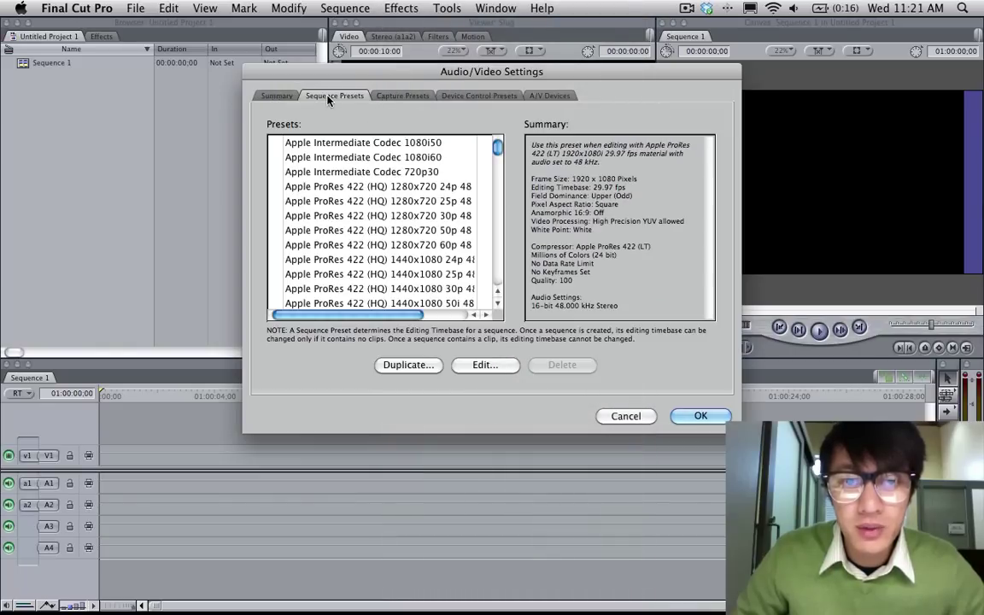
left_click(402, 96)
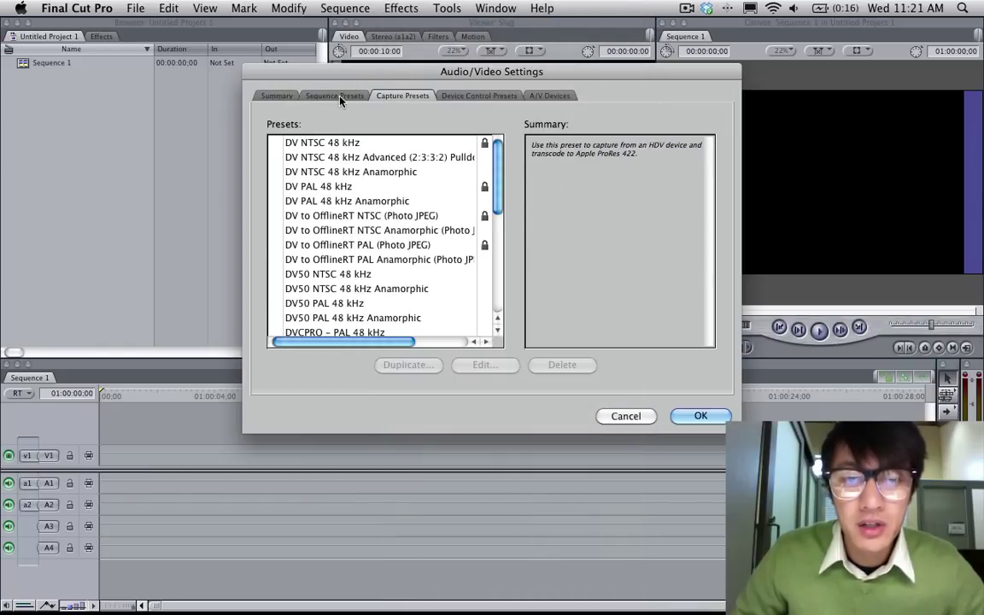
left_click(309, 96)
left_click(395, 96)
left_click(341, 97)
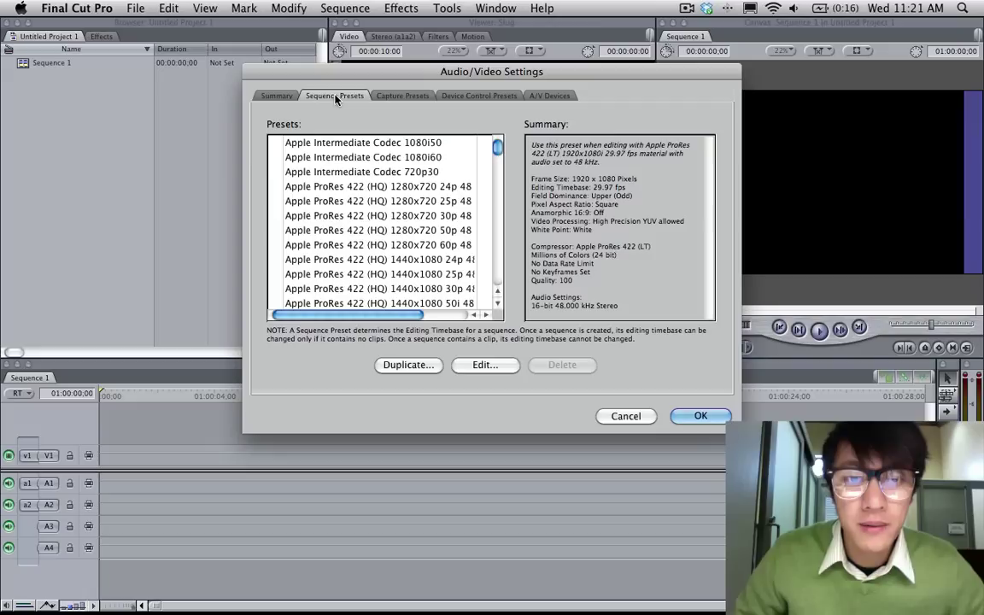
left_click(389, 95)
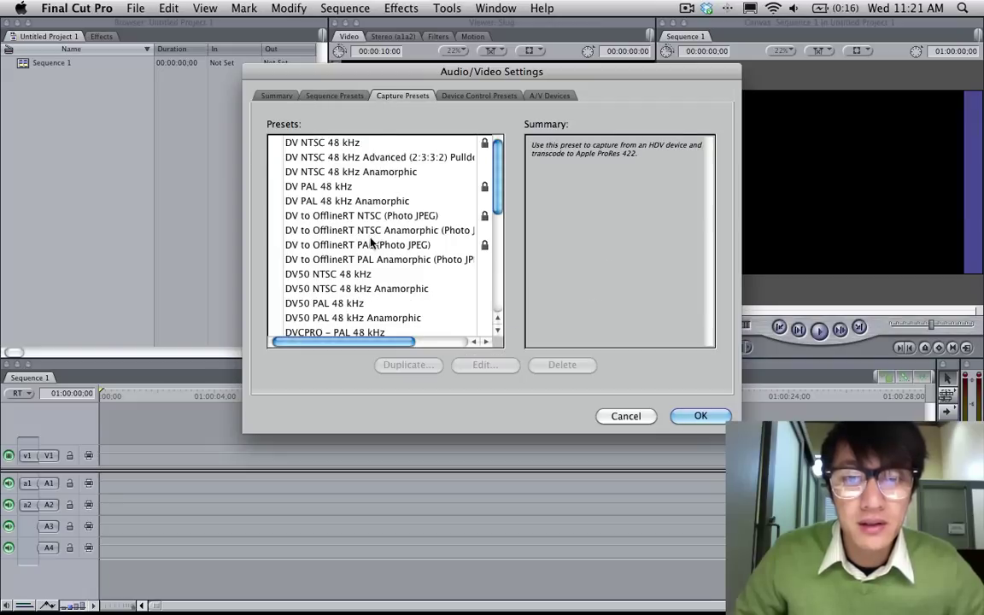
scroll(376, 244, "down", 10)
scroll(438, 316, "up", 1)
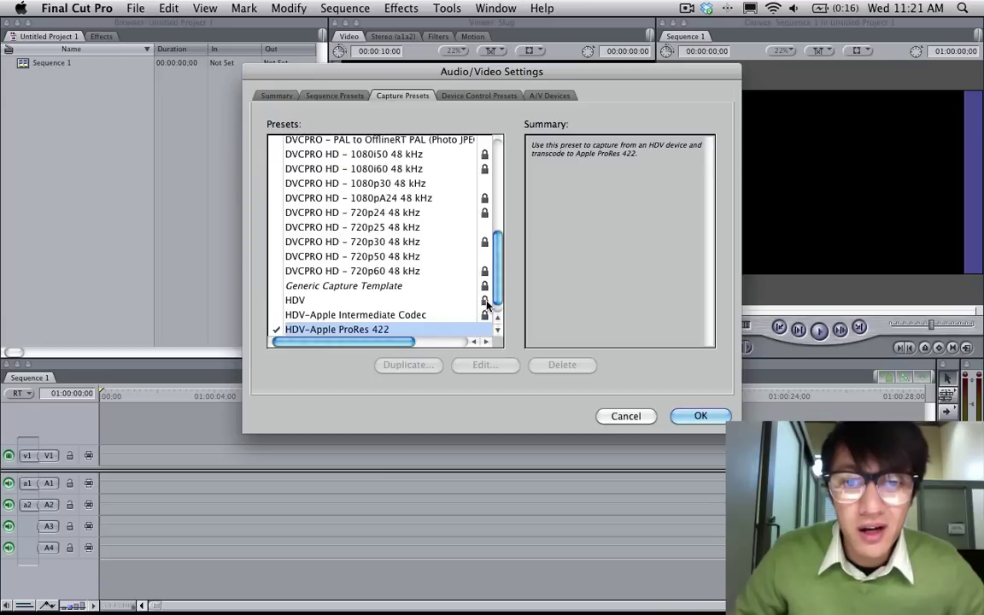
scroll(439, 317, "down", 1)
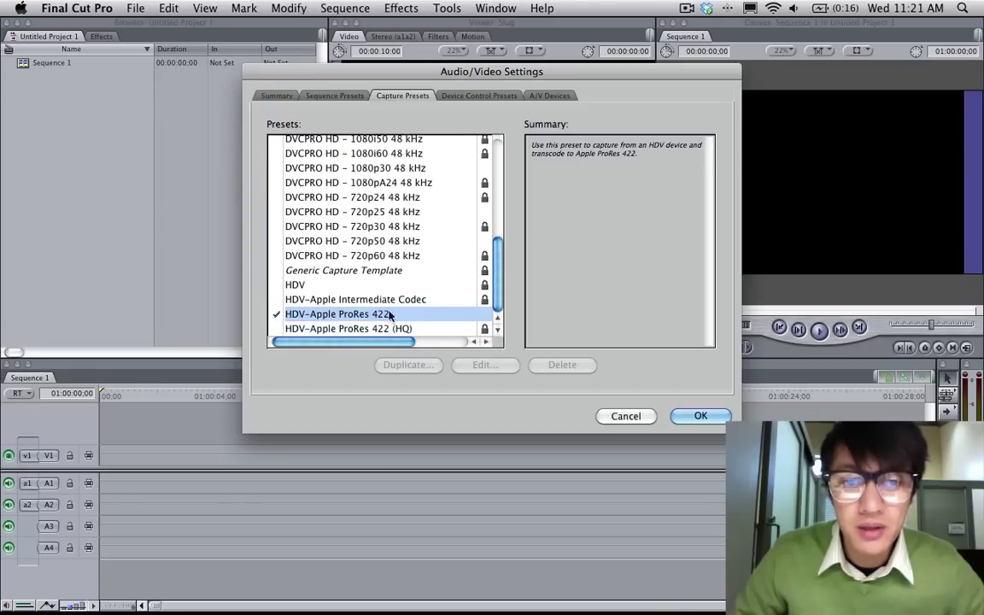
left_click(295, 299)
left_click(324, 313)
left_click(295, 299)
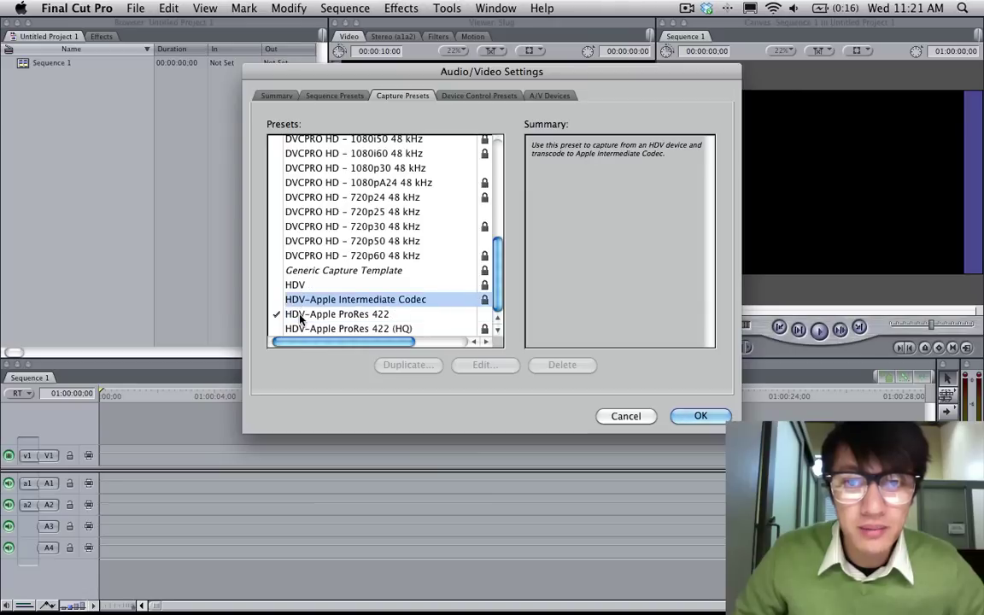
left_click(294, 314)
left_click(331, 228)
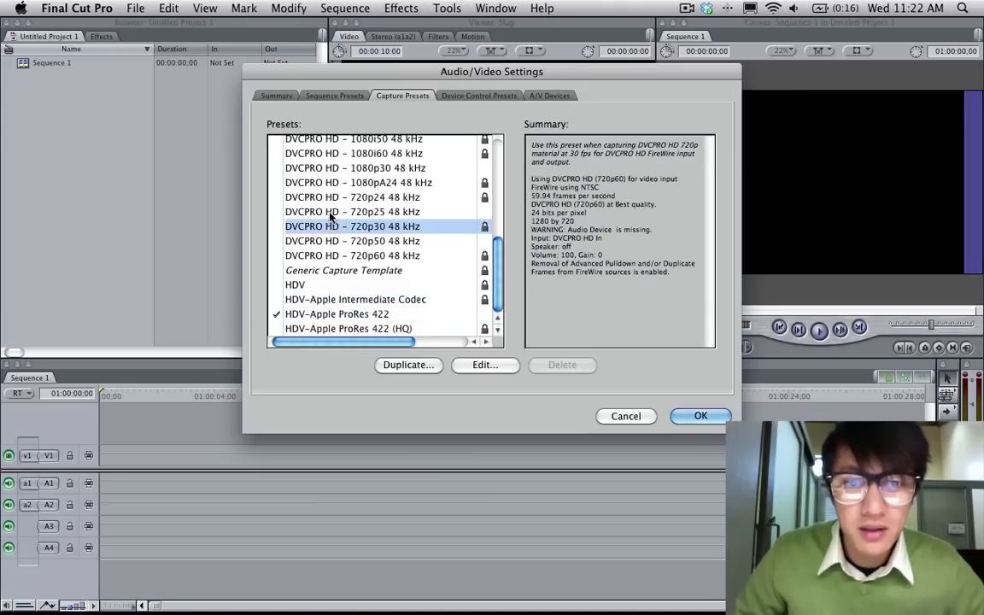
left_click(334, 213)
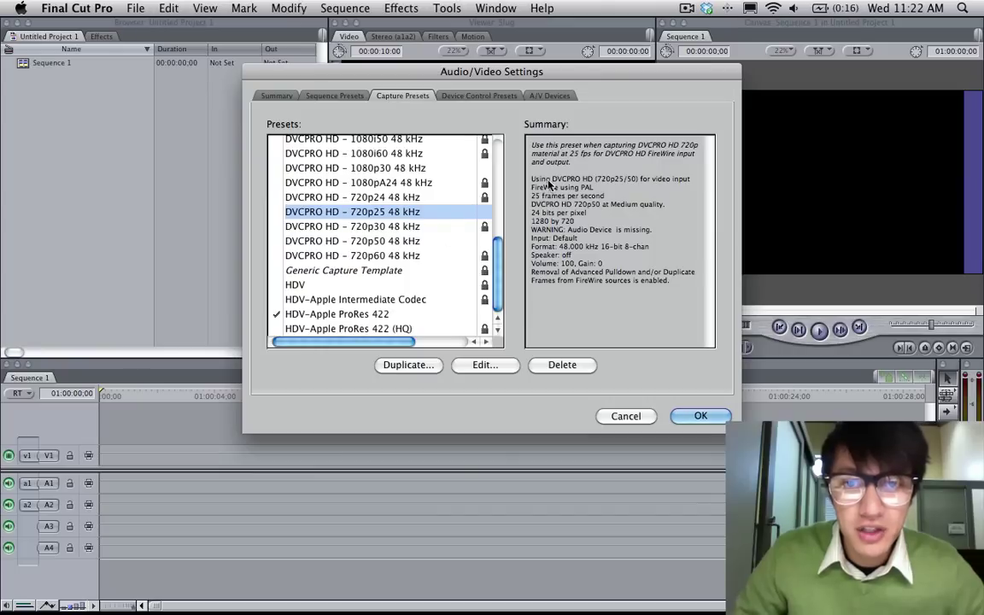
left_click(302, 317)
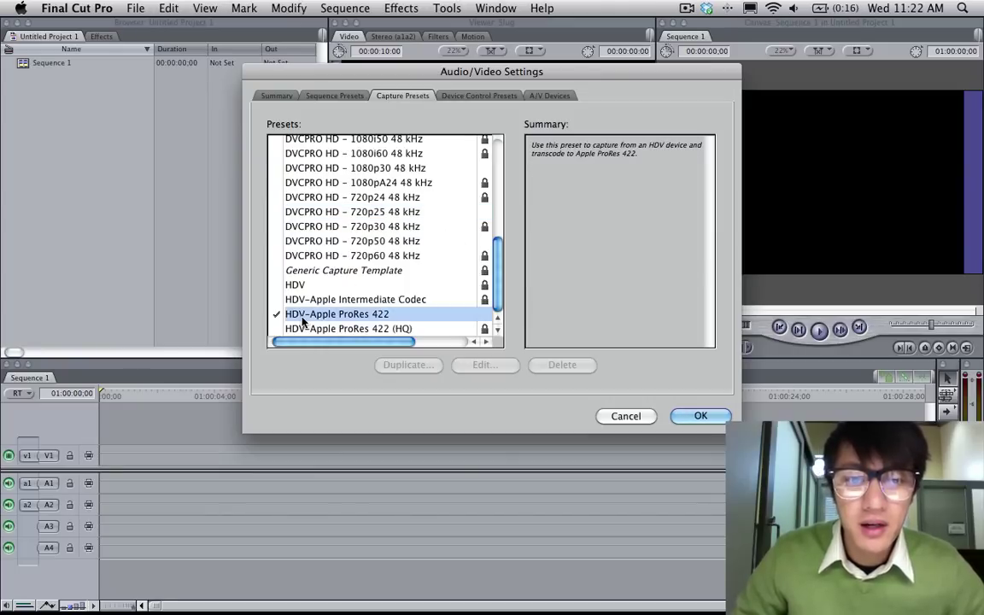
left_click(313, 96)
left_click(279, 96)
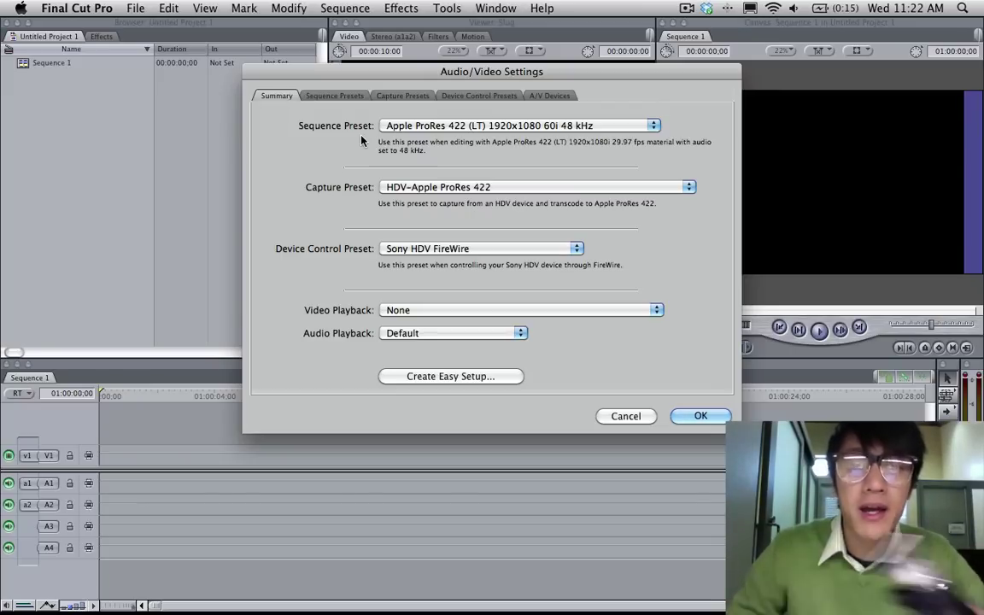
Step: Pick Apple ProRes 422 (LT) 1920x1080 60i 48 kHz from the Sequence Preset list
left_click(545, 128)
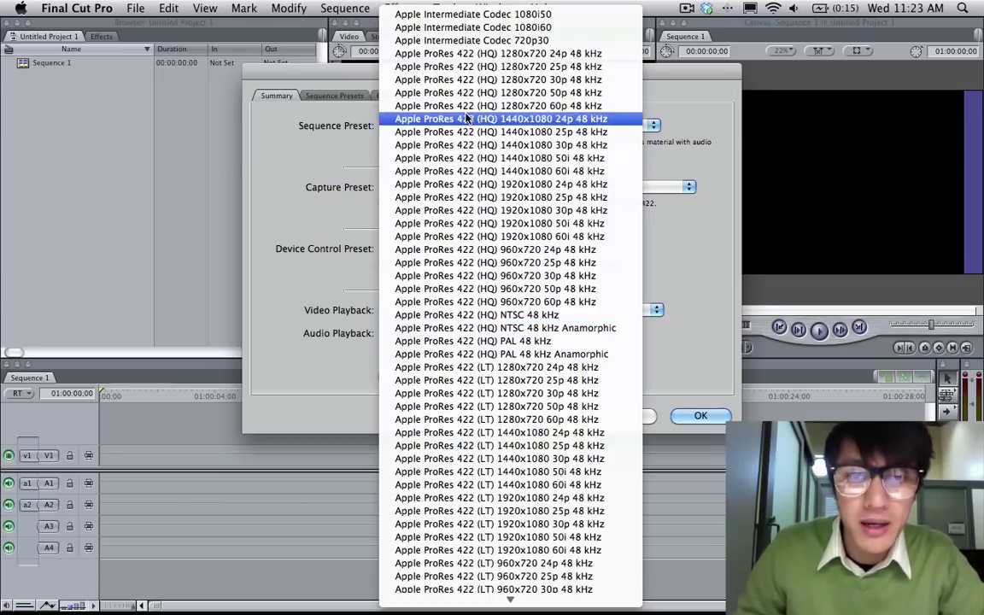
scroll(484, 344, "down", 3)
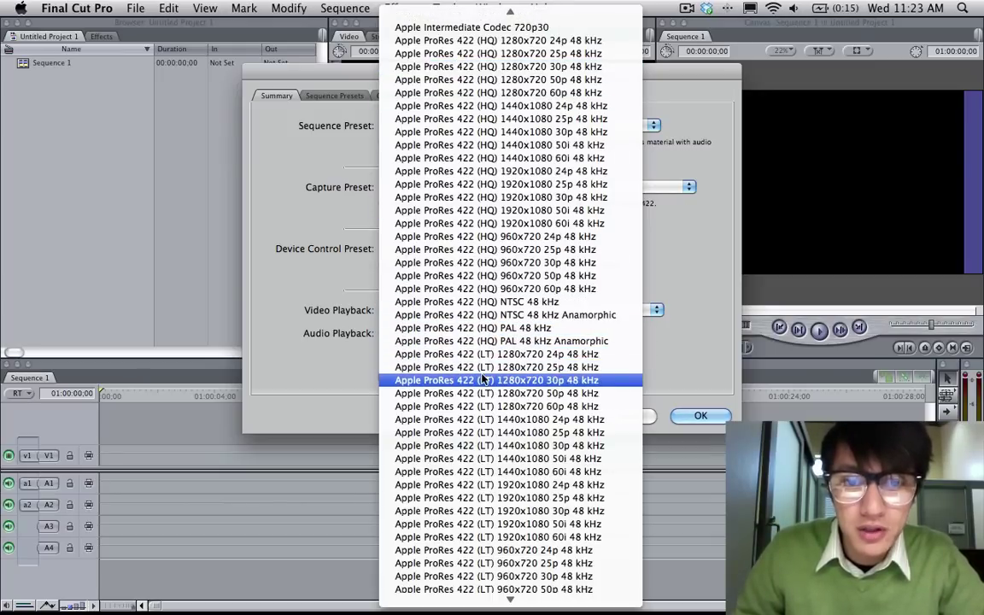
scroll(483, 378, "down", 10)
scroll(484, 379, "up", 12)
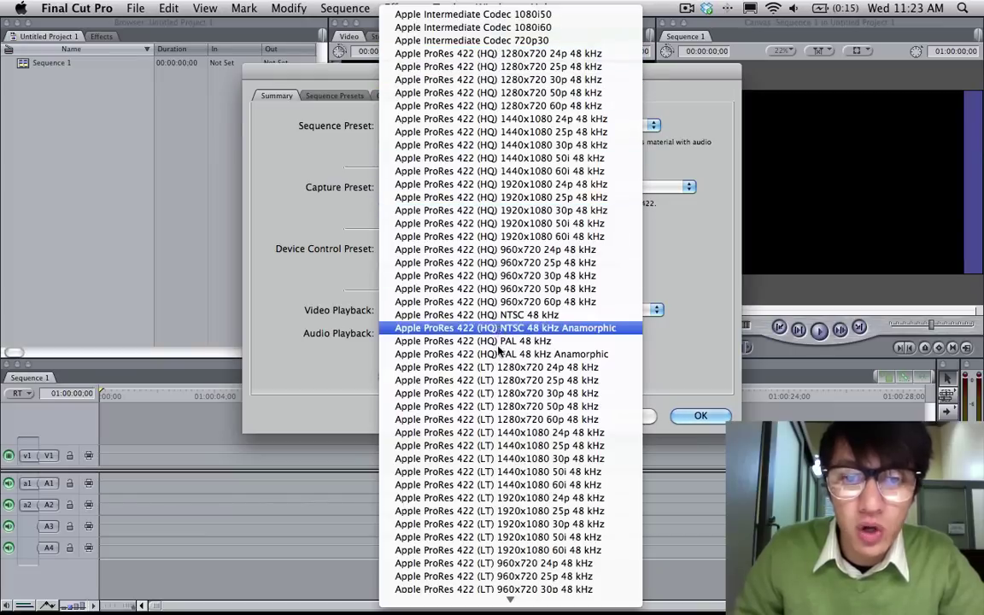
scroll(495, 365, "down", 3)
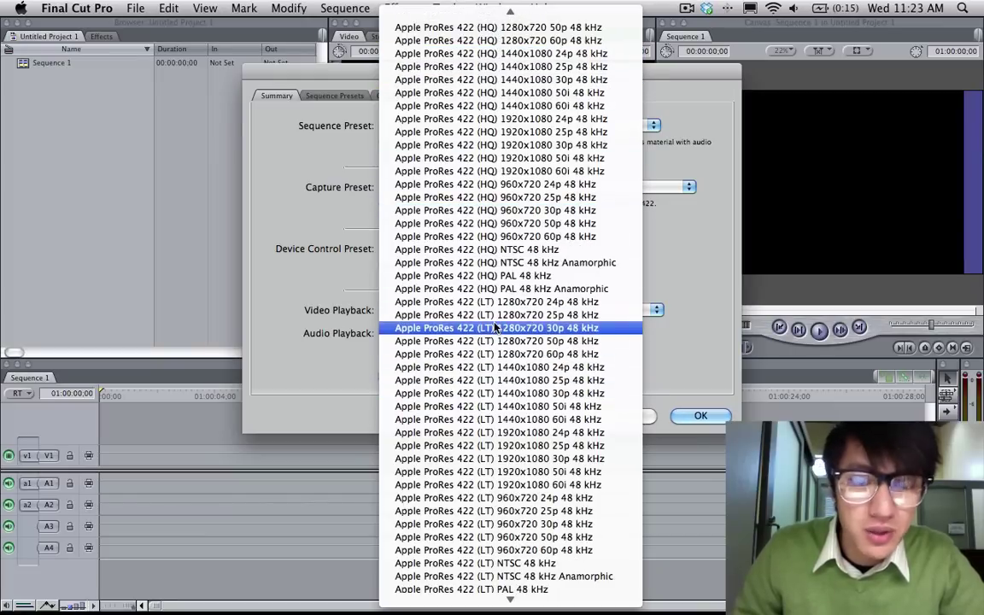
scroll(487, 333, "down", 3)
scroll(487, 333, "down", 10)
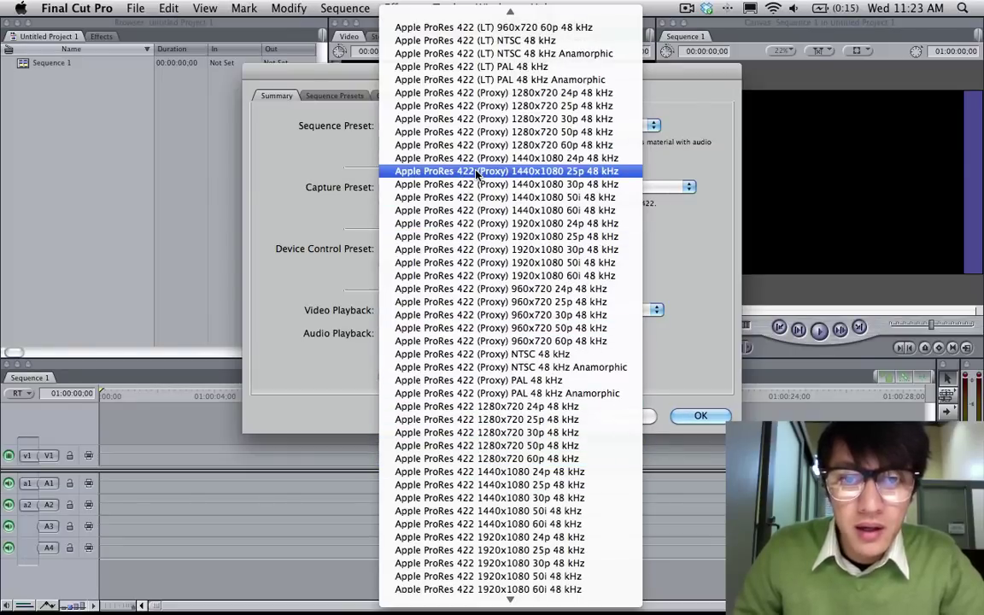
scroll(478, 173, "up", 12)
scroll(478, 171, "up", 3)
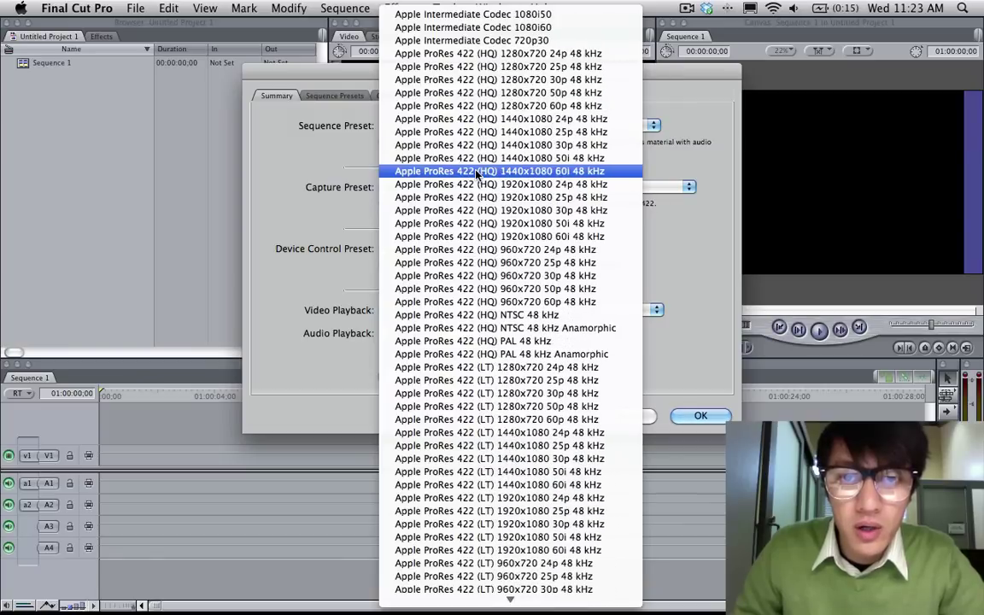
scroll(478, 171, "down", 7)
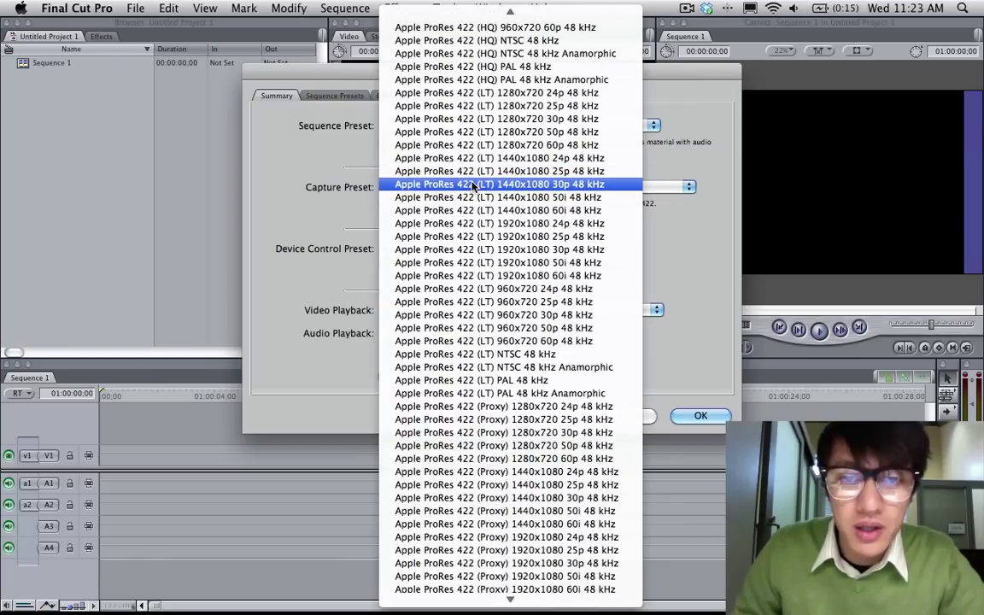
scroll(484, 154, "up", 7)
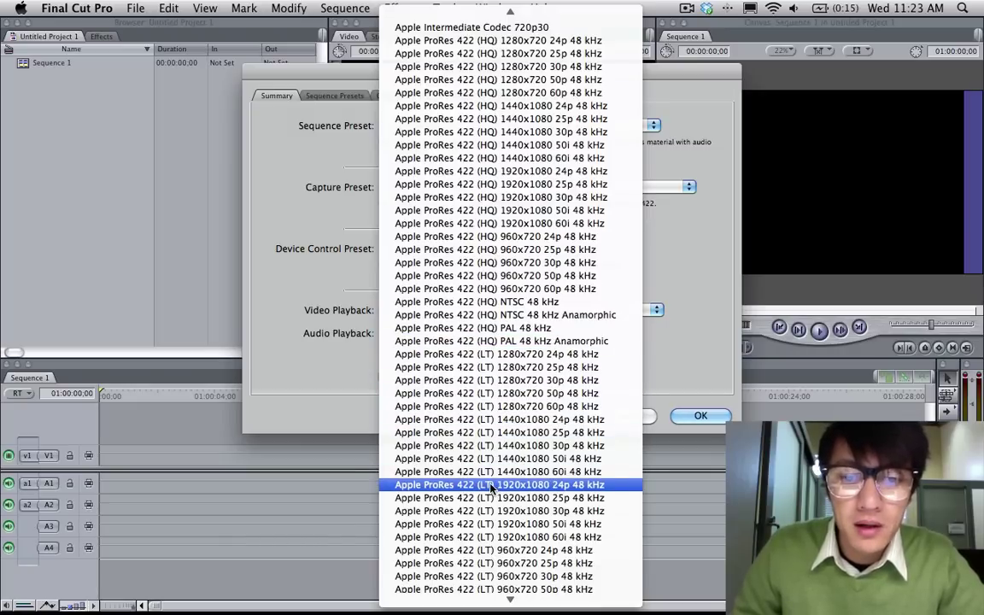
scroll(491, 487, "down", 3)
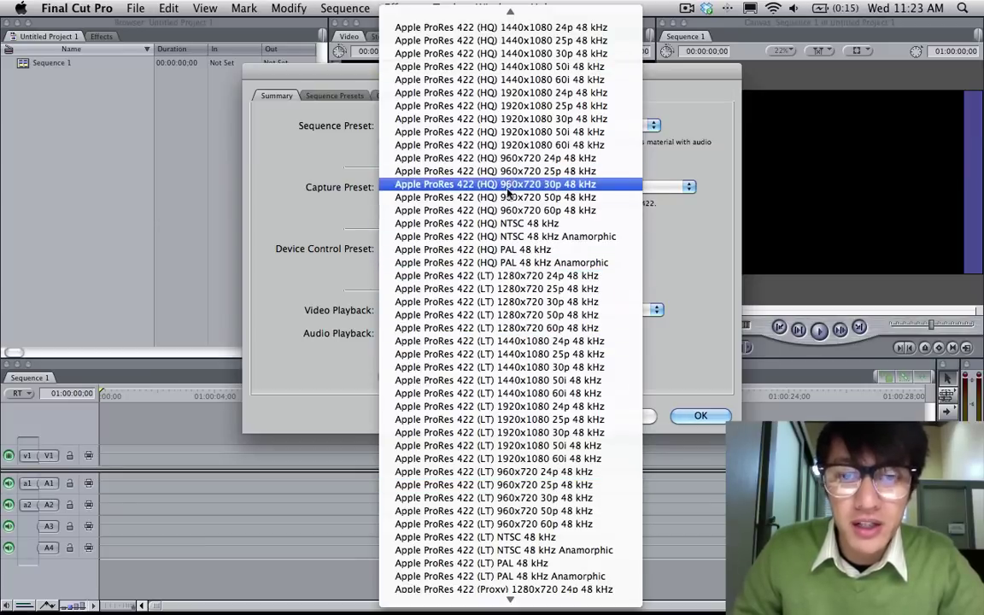
scroll(513, 401, "down", 5)
scroll(520, 479, "down", 2)
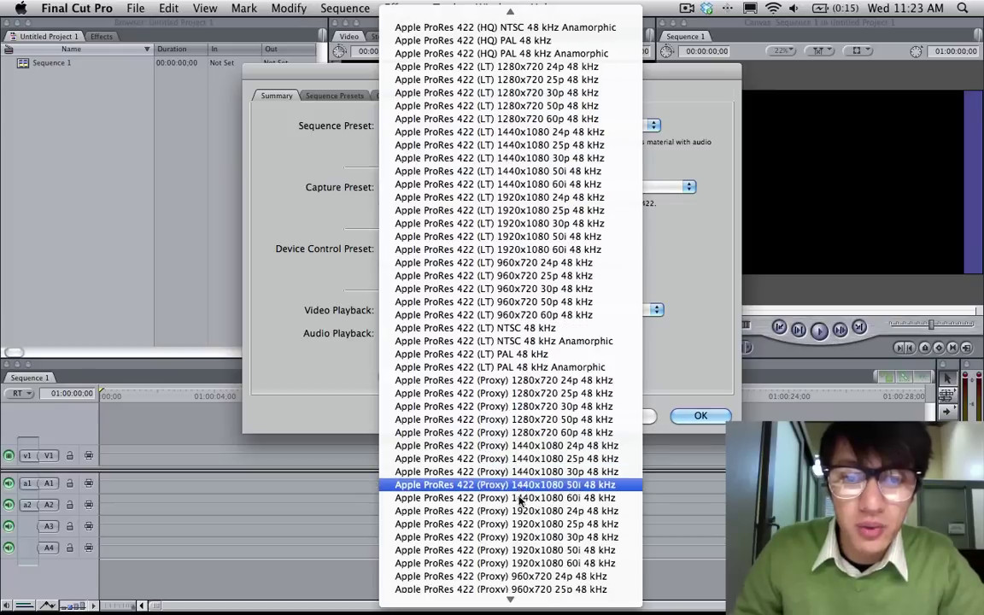
scroll(513, 500, "up", 6)
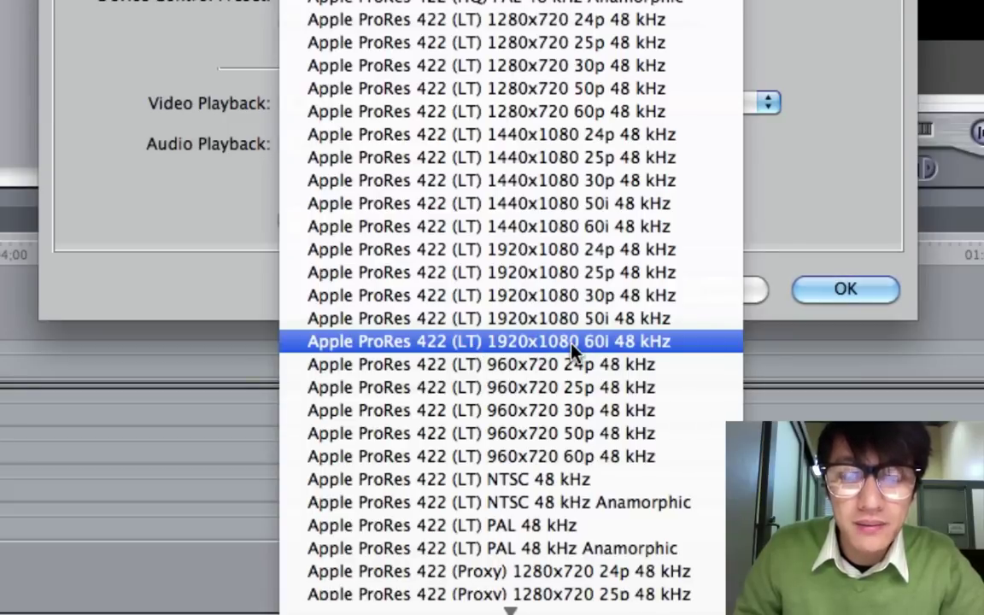
left_click(574, 346)
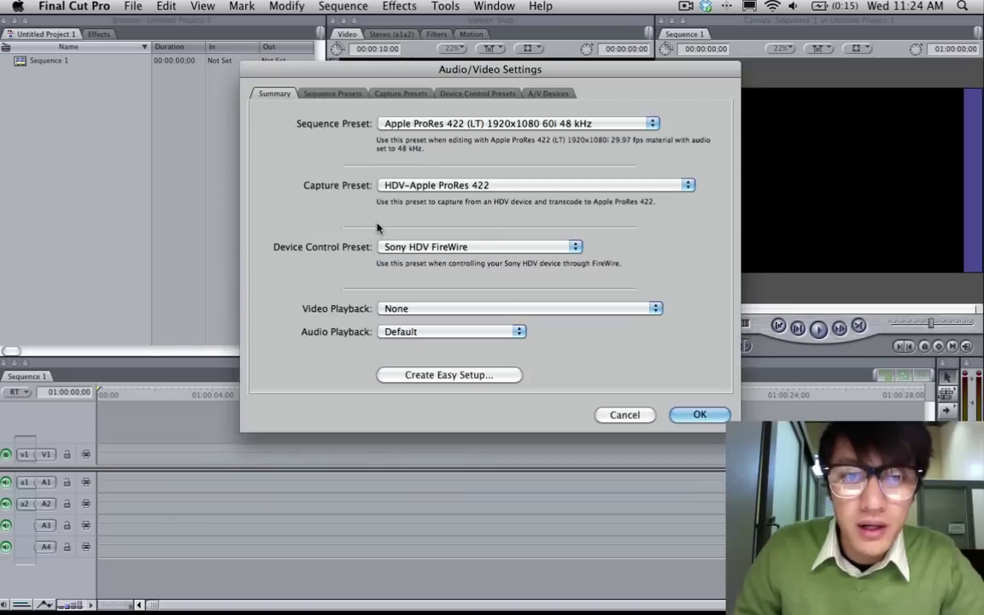
left_click(415, 187)
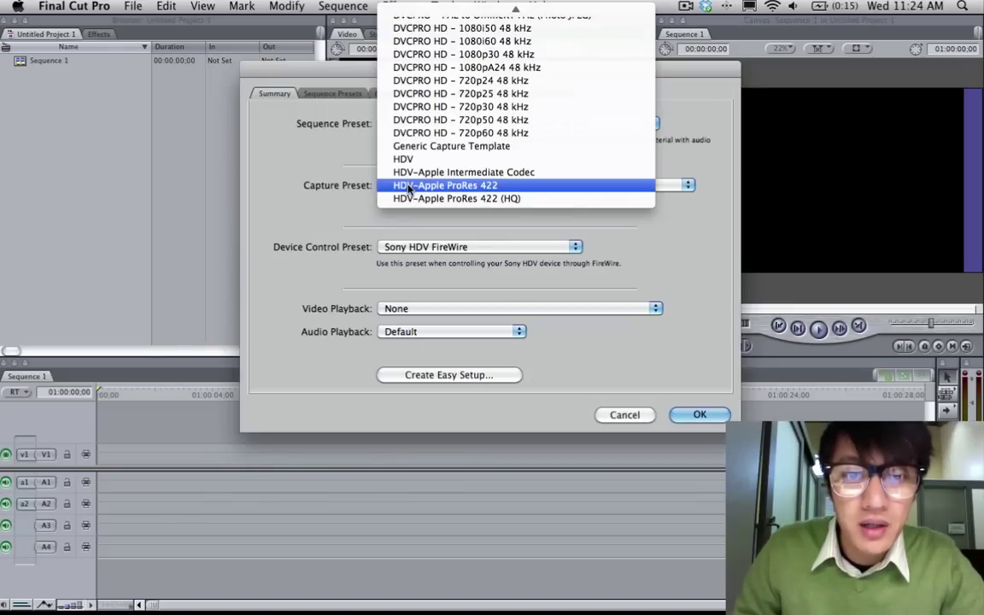
left_click(467, 188)
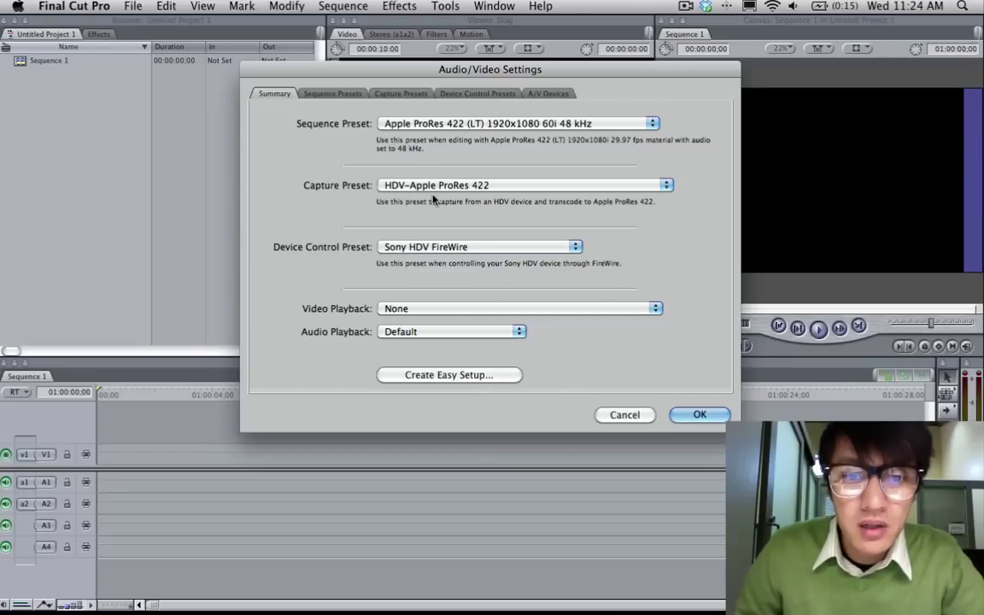
Step: Confirm the Audio/Video Settings with OK, returning to the empty Sequence 1
left_click(700, 415)
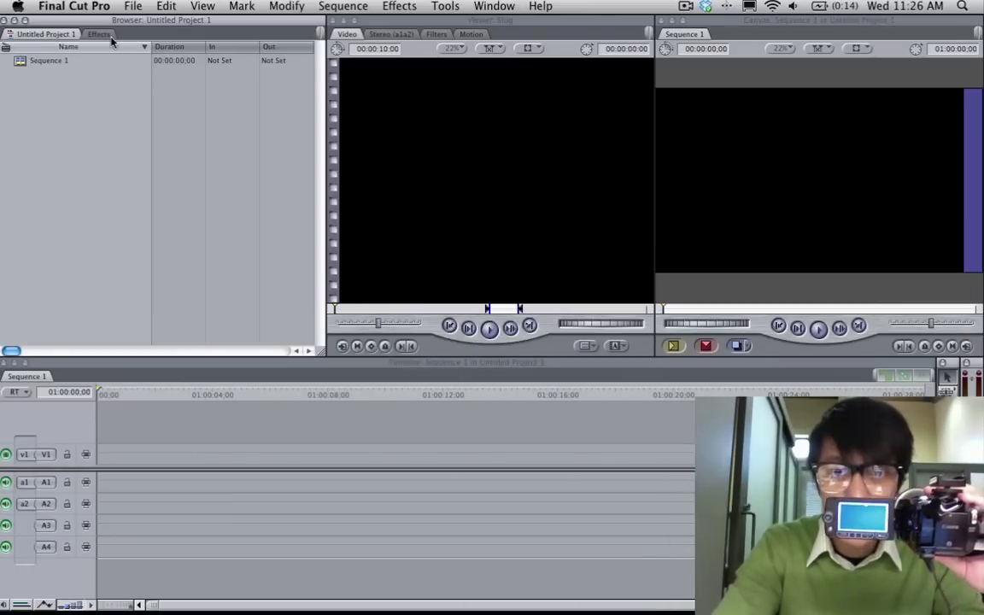
Step: Hide Final Cut Pro and select, then deselect, the two CANON camera volumes on the desktop
key("super+h")
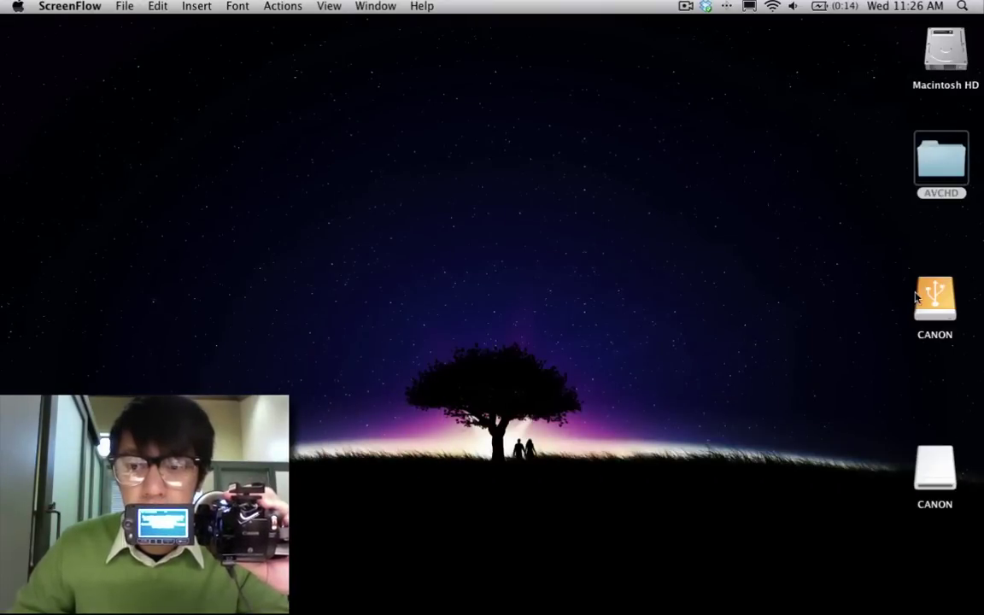
left_click_drag(874, 364, 968, 530)
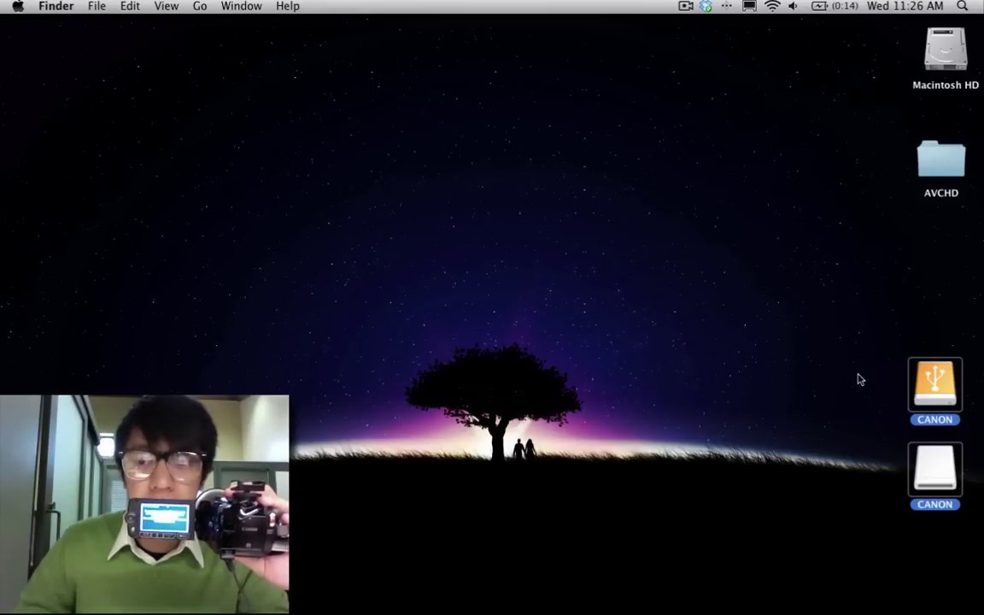
left_click(778, 331)
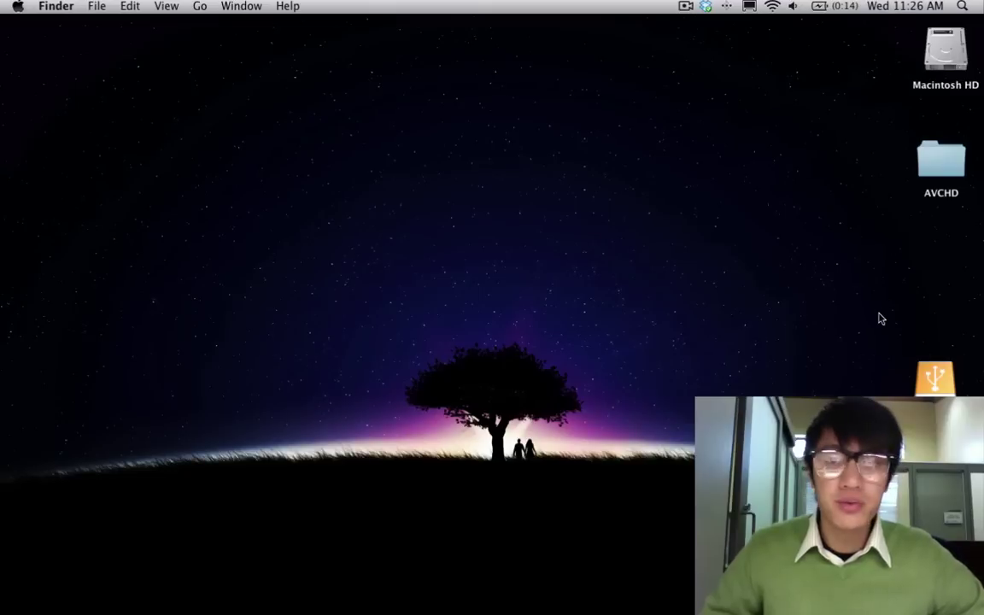
Step: Open Log and Transfer from the File menu and preview Clip #2 and Clip #1 from CANON 1
mouse_move(680, 602)
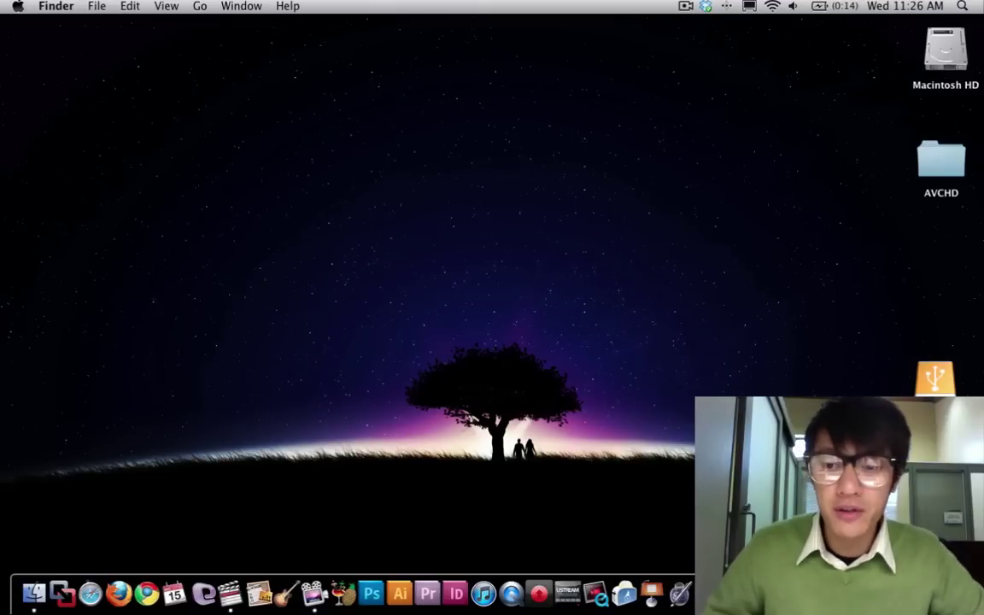
left_click(229, 594)
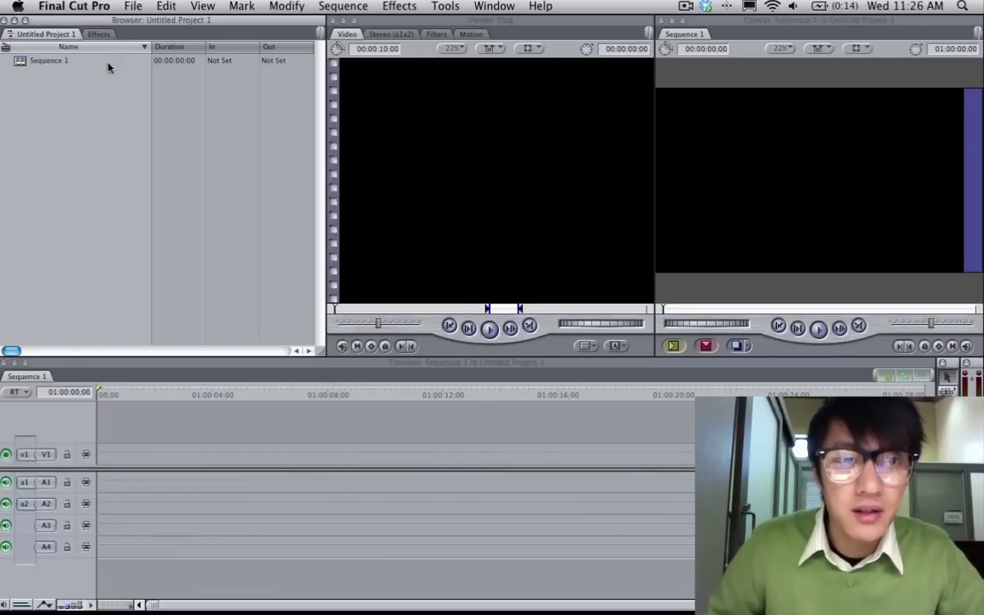
left_click(84, 7)
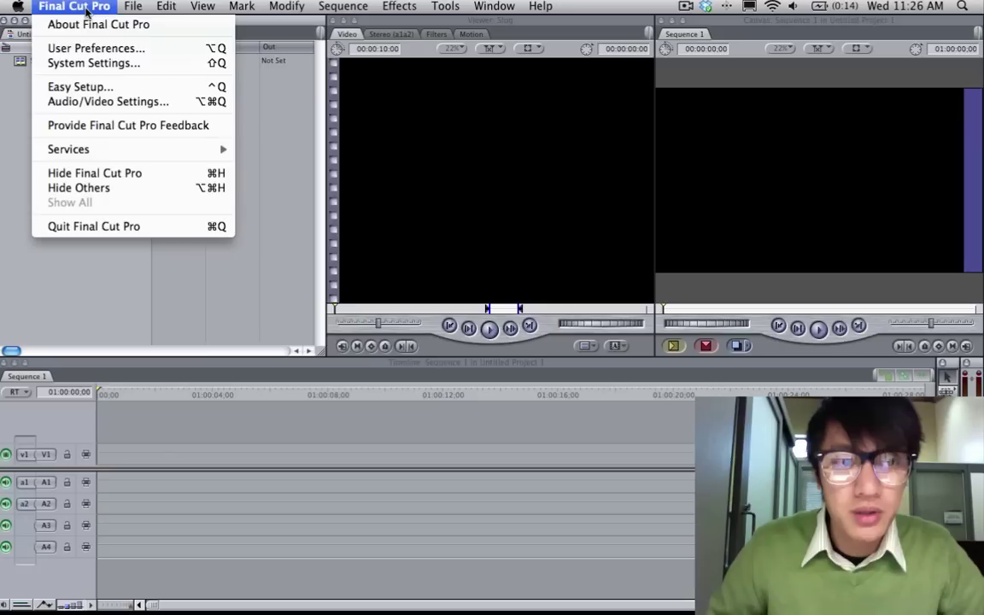
mouse_move(126, 10)
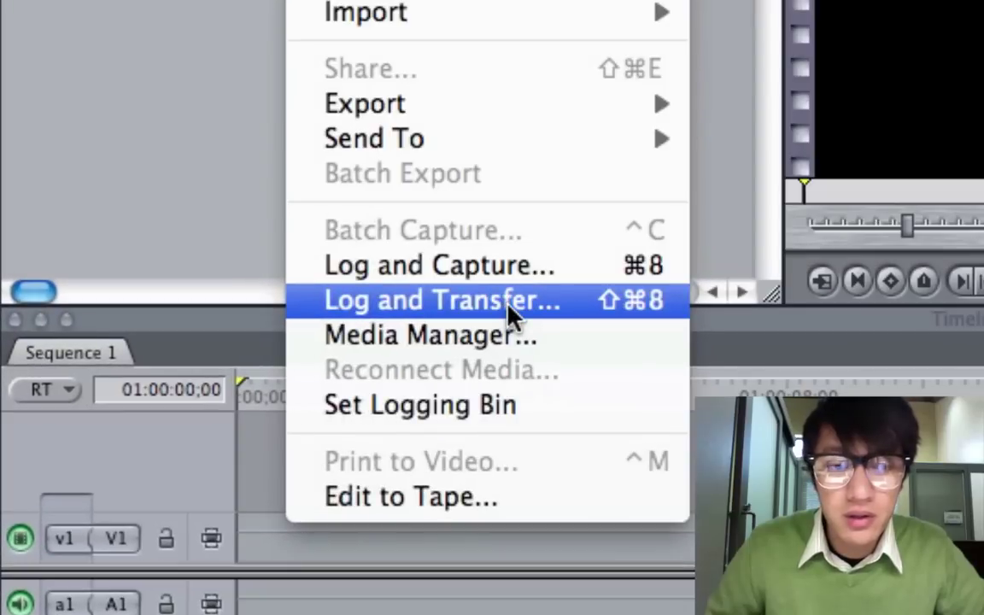
left_click(510, 300)
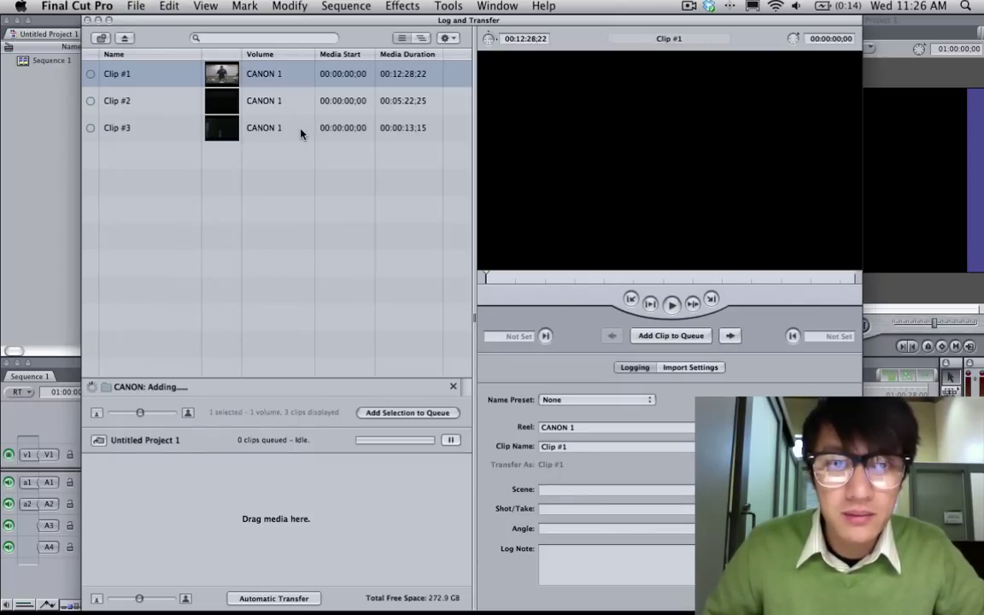
left_click(140, 108)
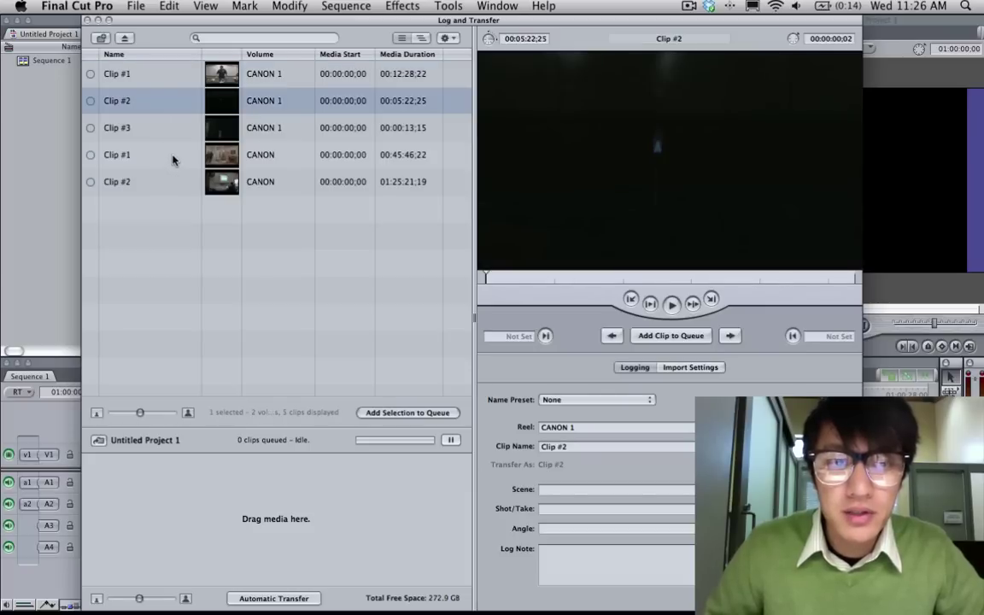
left_click(165, 78)
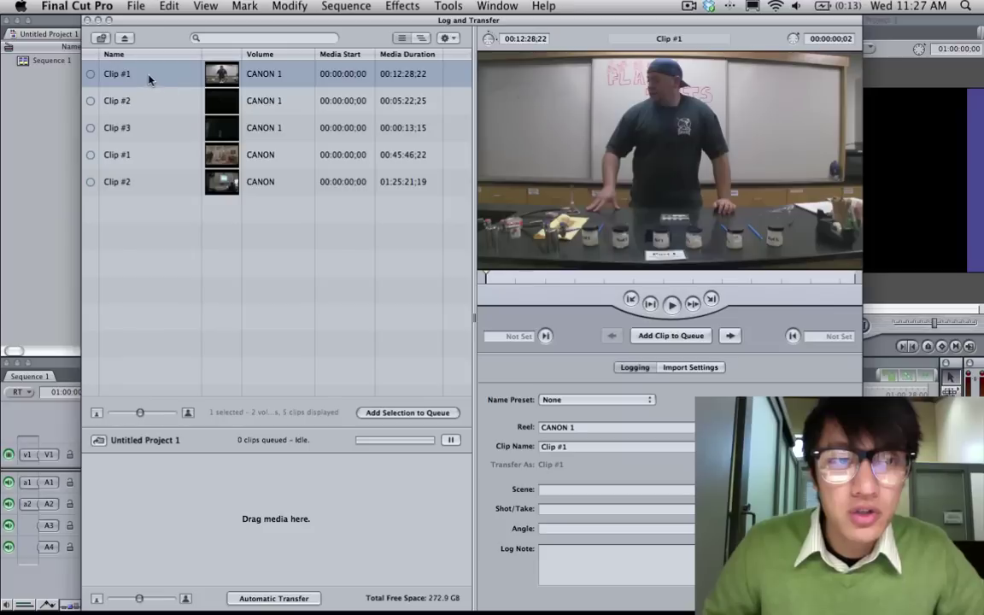
Step: Drag Clip #3 from CANON 1 into the transfer queue and nudge the window right
left_click_drag(179, 79, 286, 519)
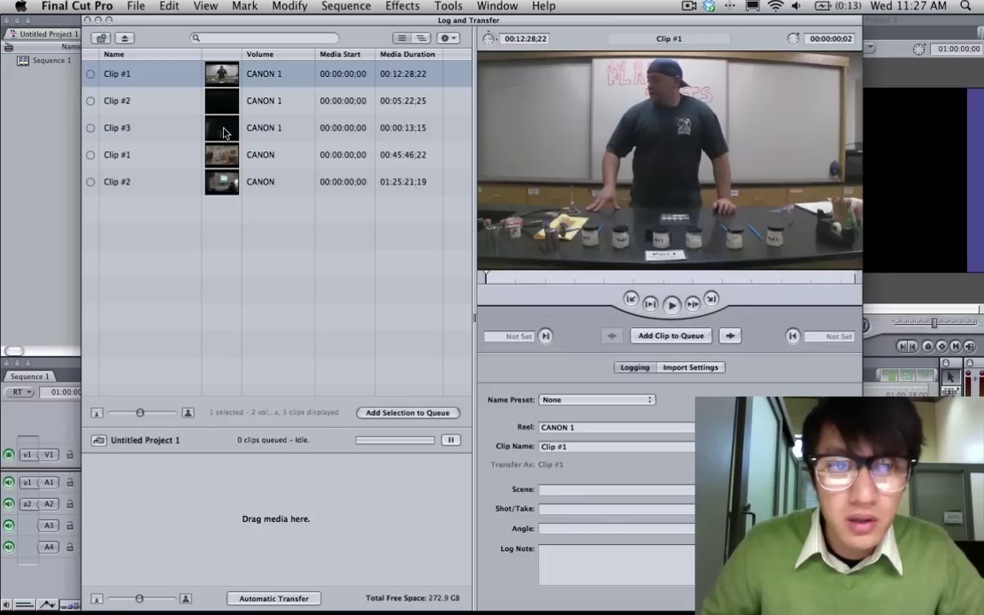
left_click_drag(223, 132, 342, 492)
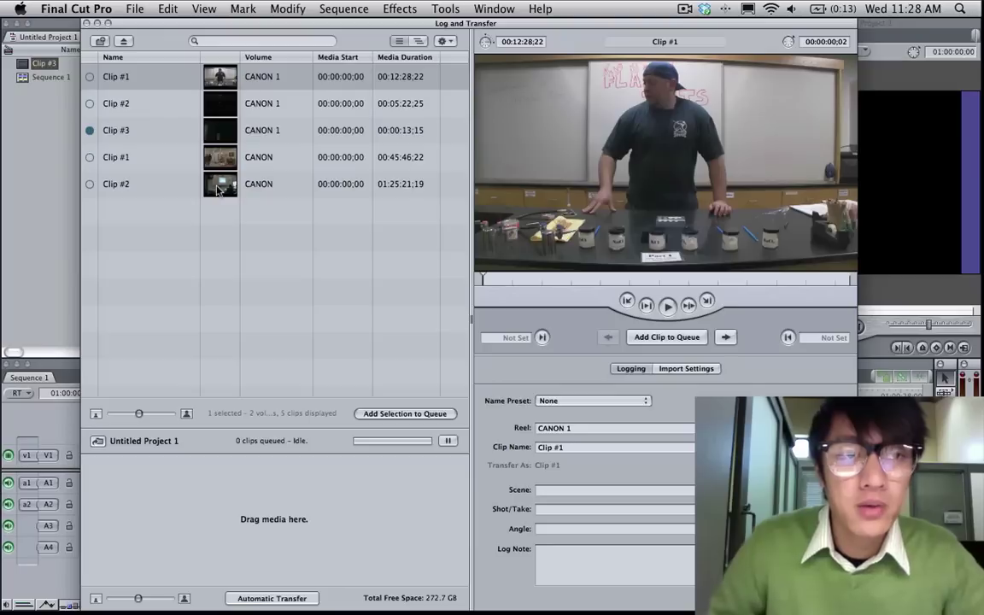
left_click_drag(215, 29, 260, 29)
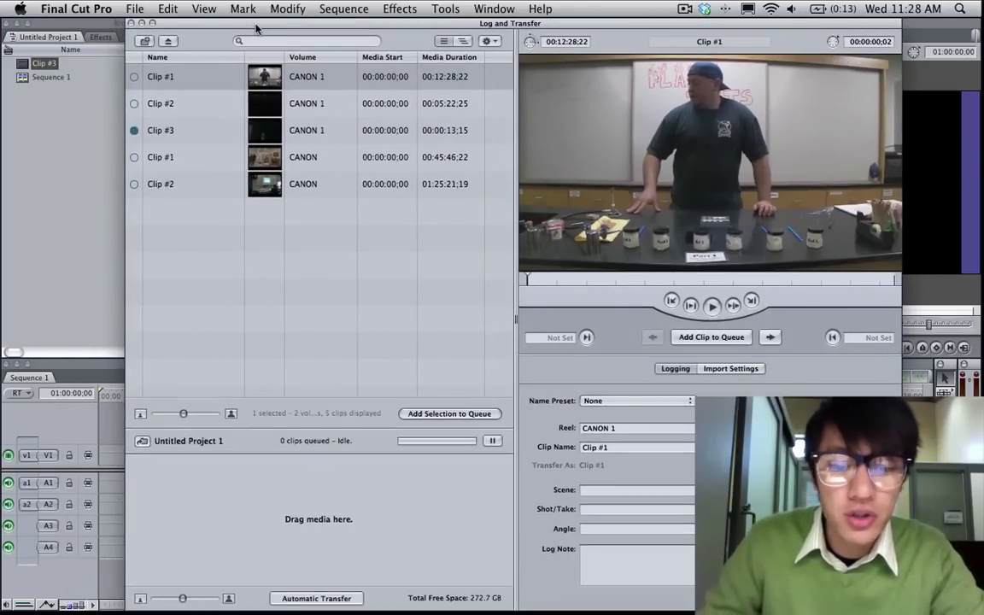
Step: On the desktop, open AVCHD, then BDMV, then STREAM to view the .MTS clip files
key("super+q")
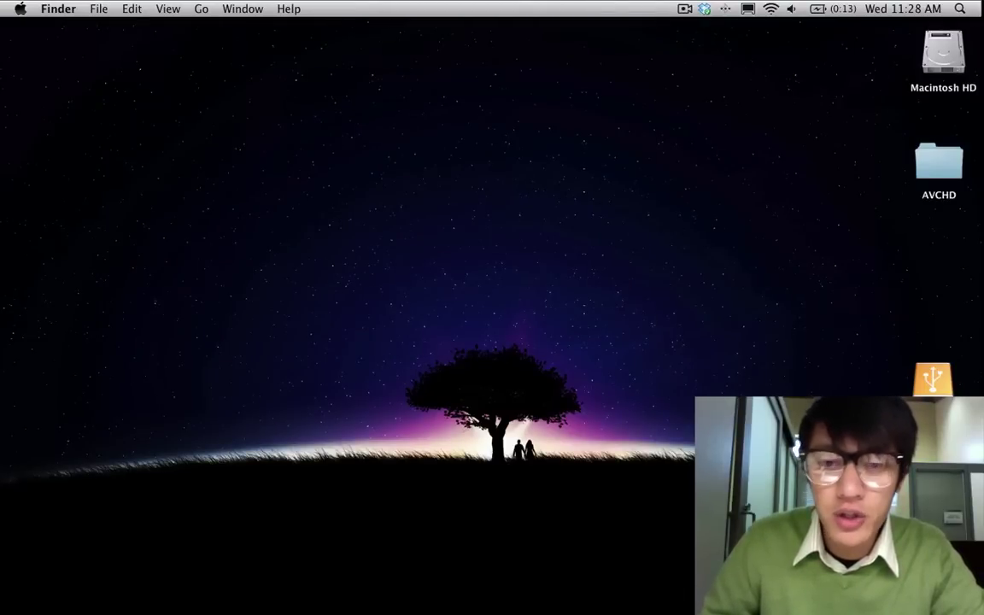
double_click(939, 162)
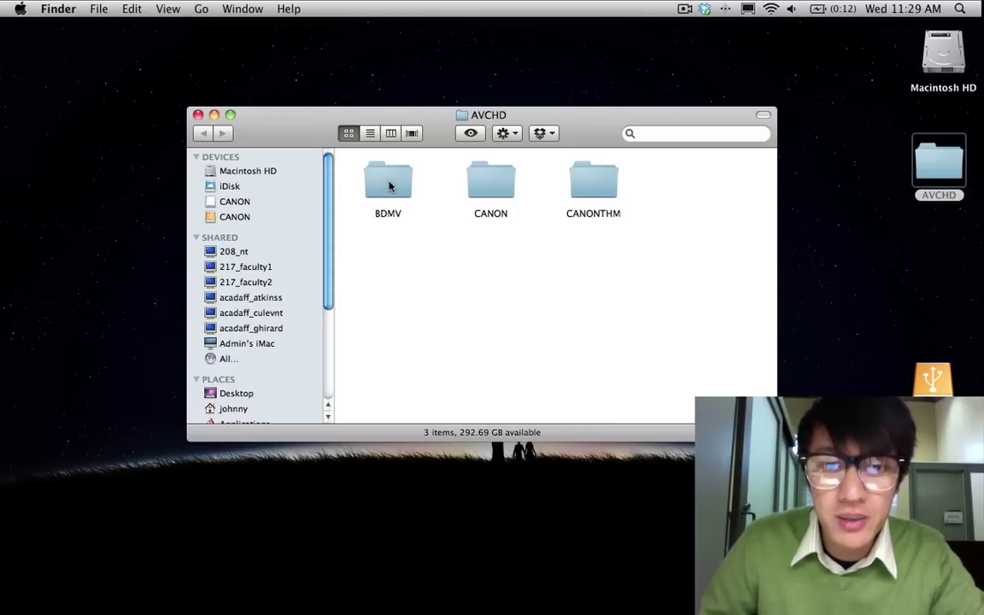
left_click(390, 184)
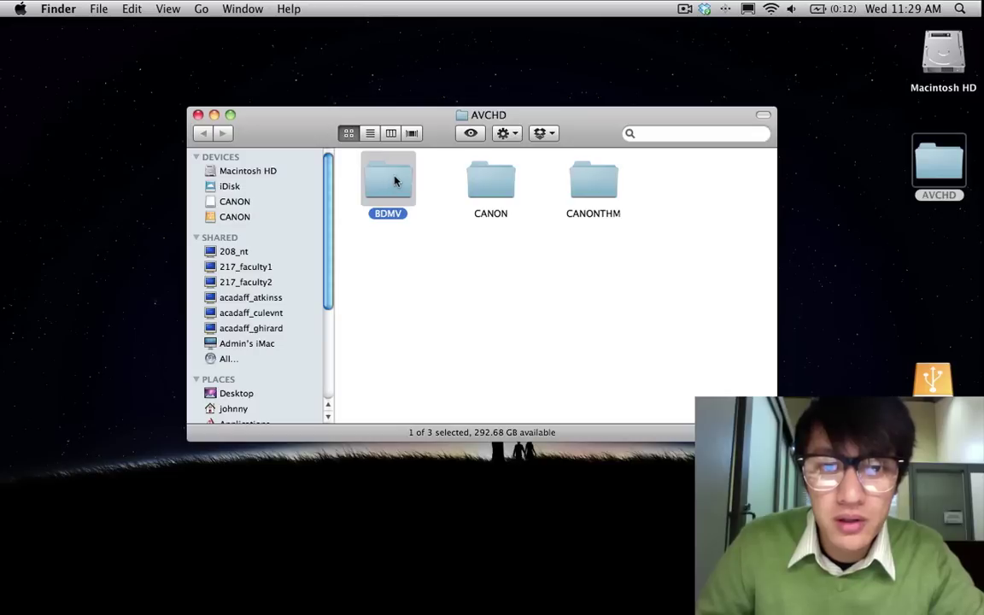
double_click(394, 181)
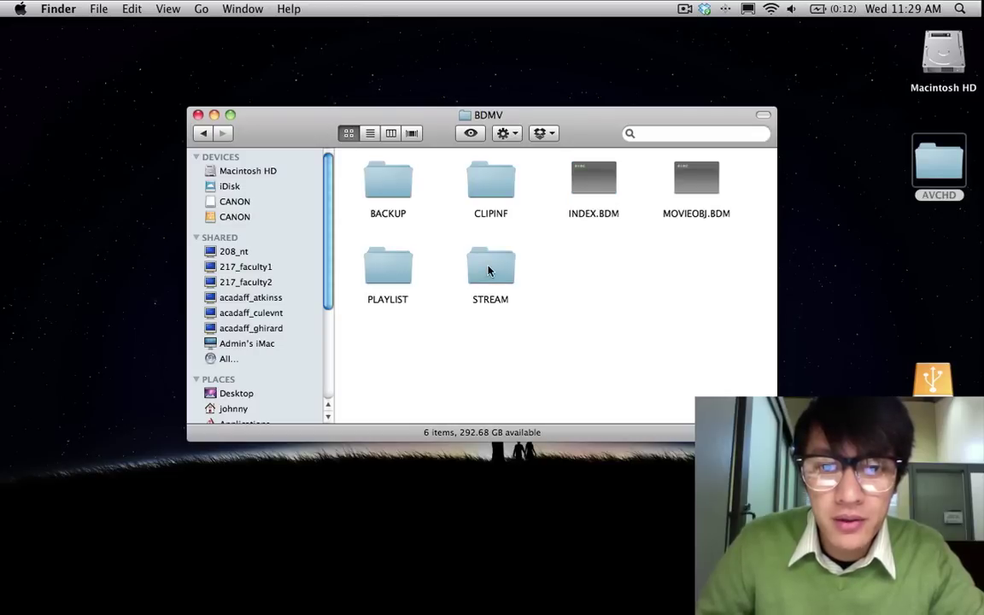
left_click(490, 270)
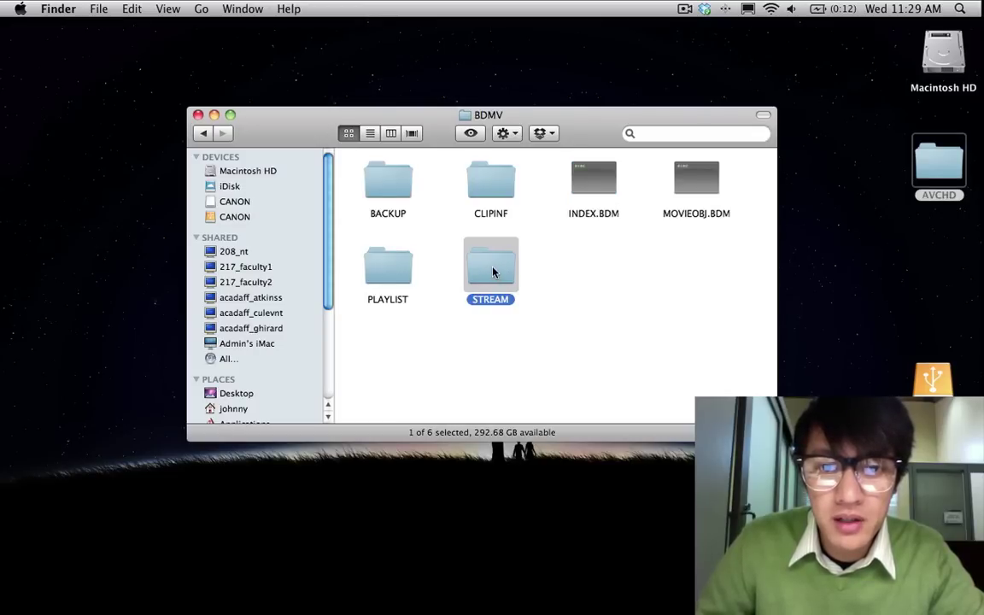
double_click(493, 271)
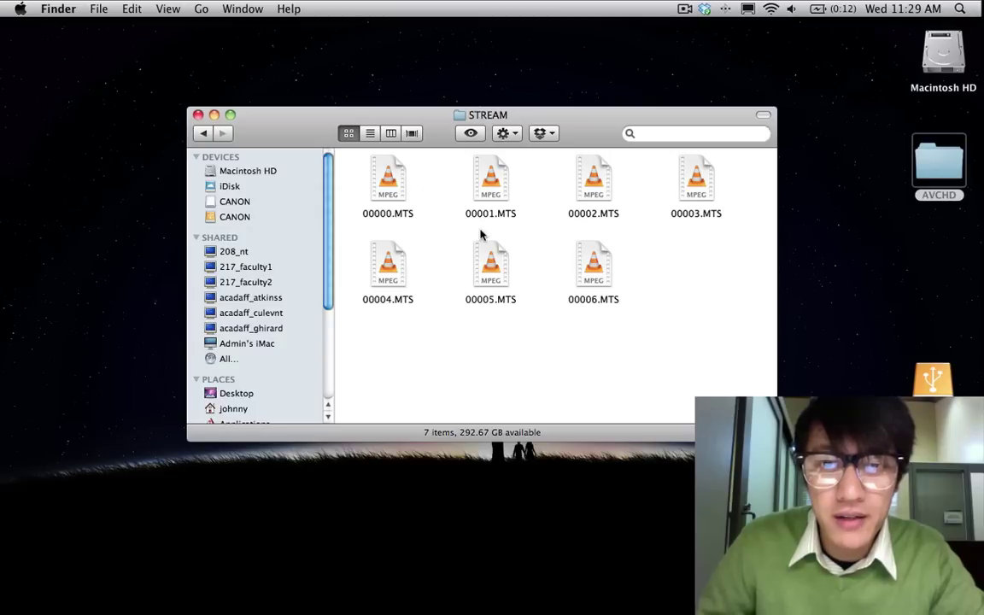
Step: Navigate back up to the AVCHD folder and switch back to Final Cut Pro
key("super+bracketleft")
key("super+bracketleft")
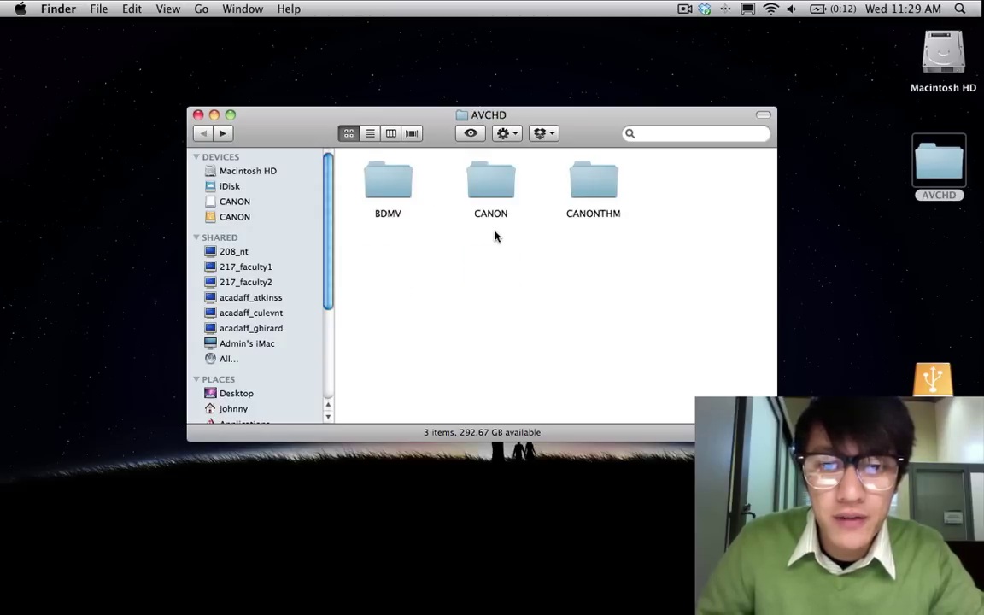
left_click(389, 183)
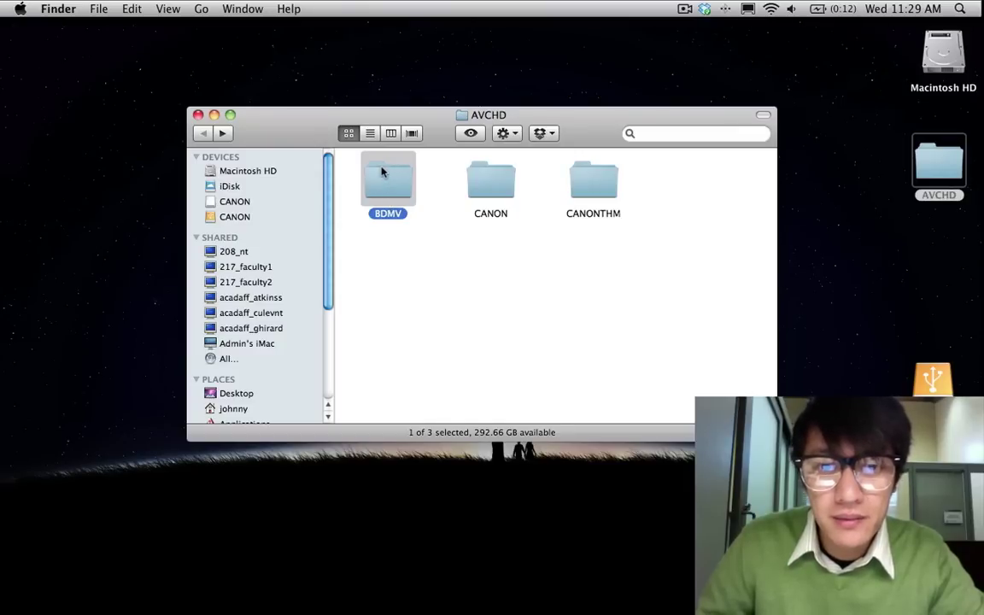
double_click(387, 186)
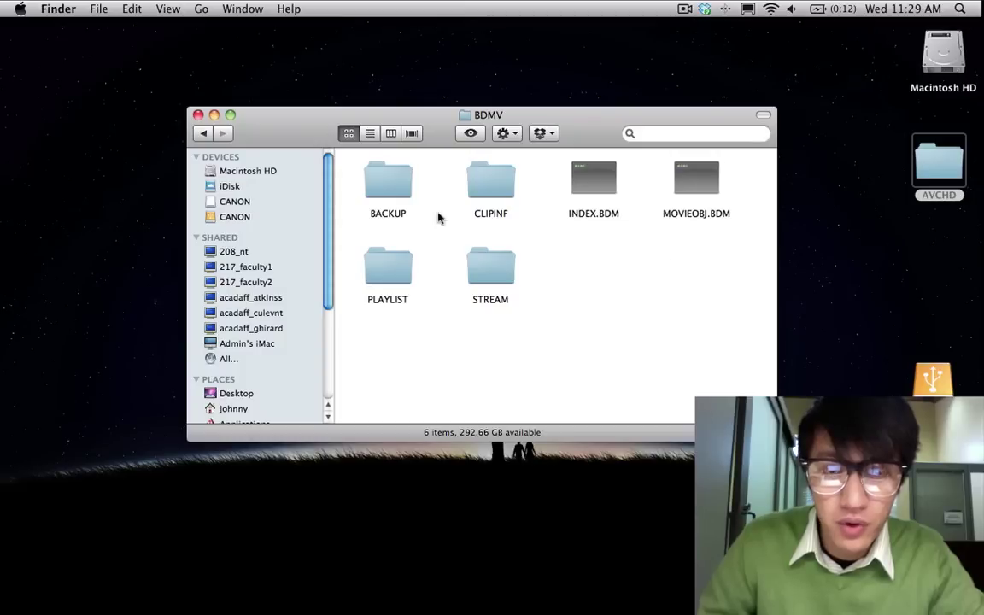
left_click(205, 135)
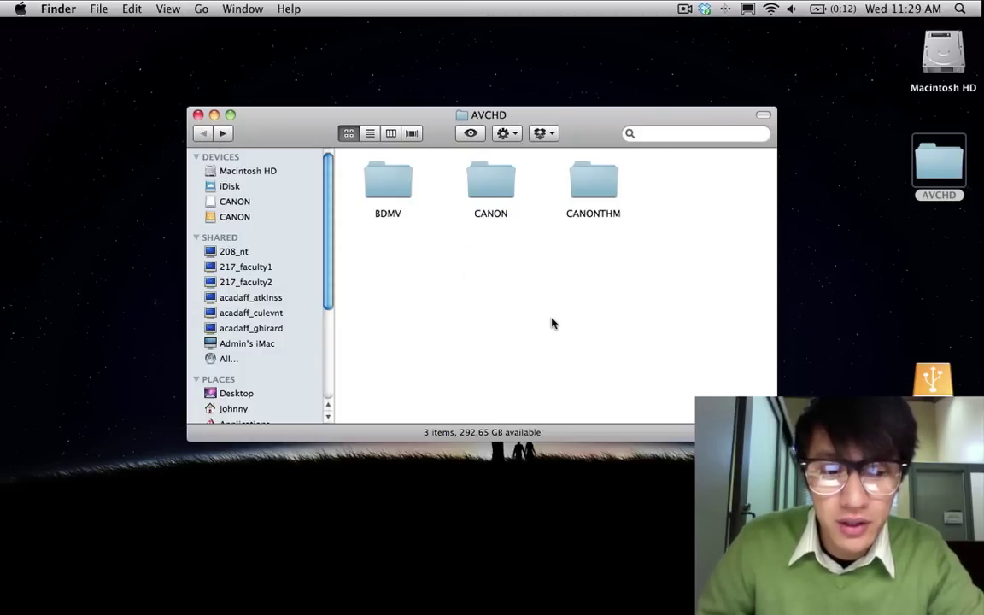
key("super+Tab")
key("super+Tab")
key("super+Tab")
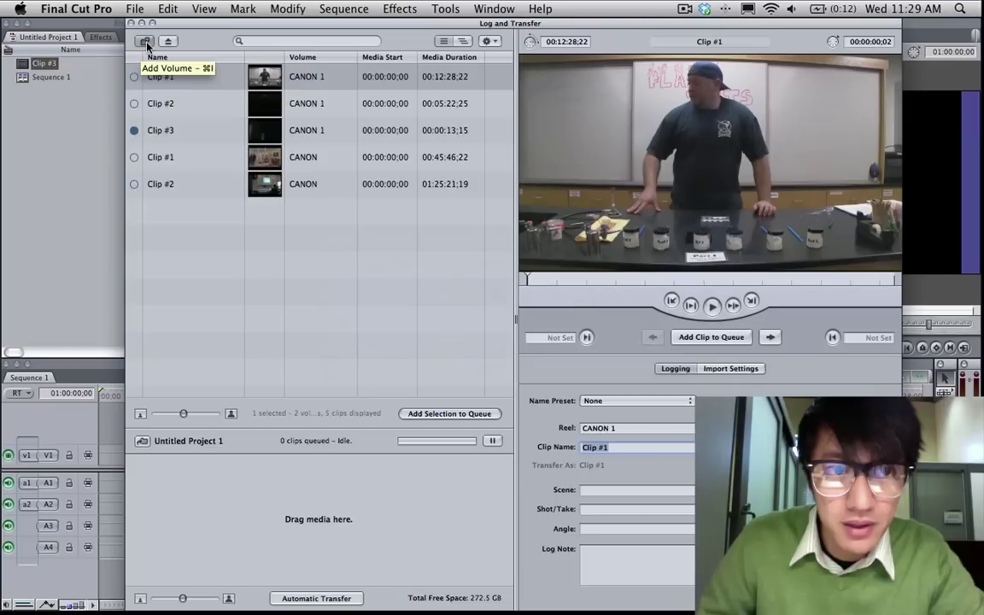
Step: Add the Desktop's AVCHD folder as a new Log and Transfer source volume
left_click(146, 42)
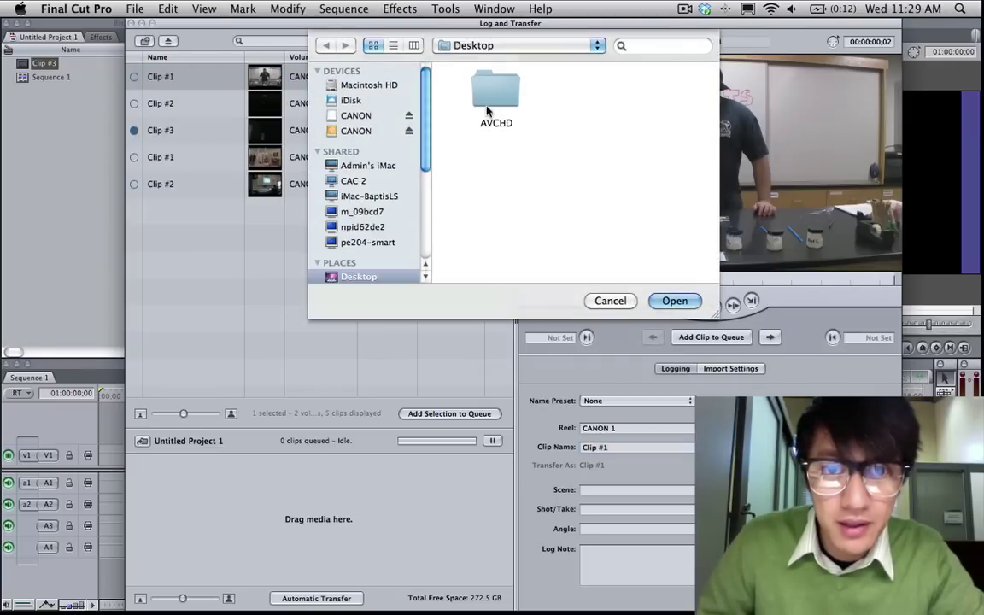
left_click(490, 105)
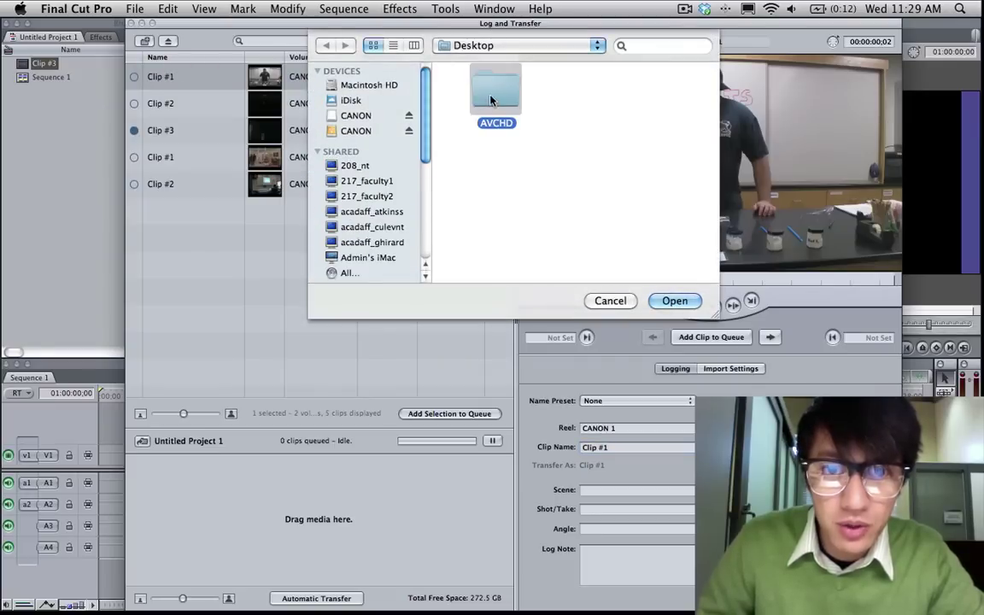
left_click(693, 305)
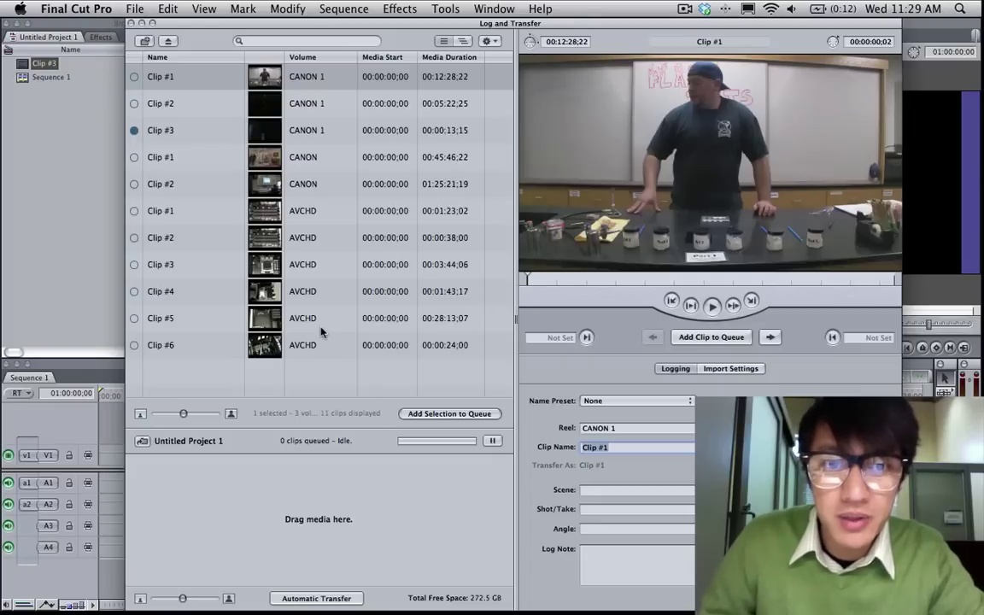
Step: Preview the listed CANON and AVCHD clips, then queue AVCHD Clip #2 for transfer
left_click(167, 157)
left_click(167, 183)
left_click(168, 211)
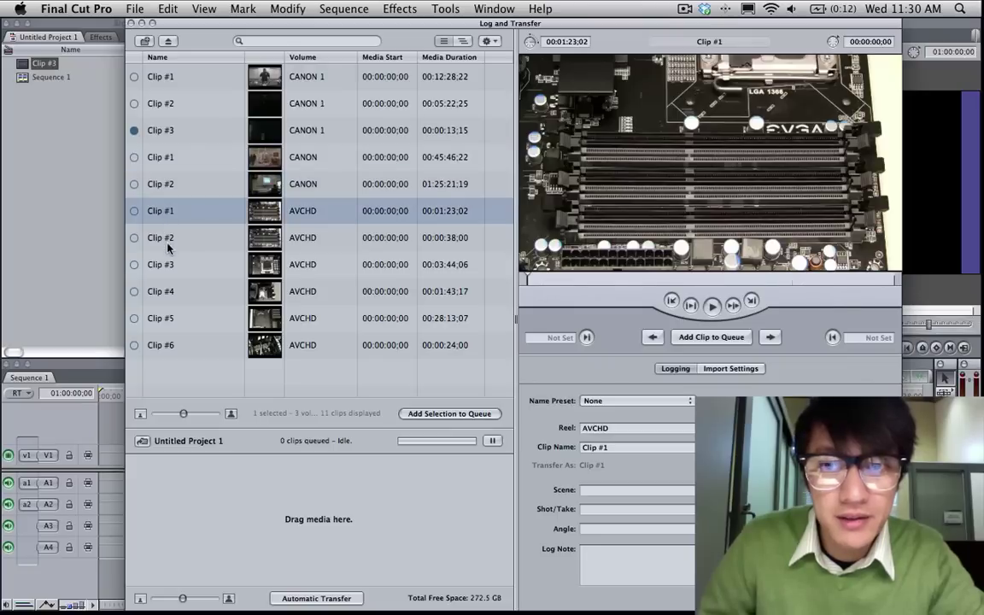
left_click(166, 237)
left_click(167, 265)
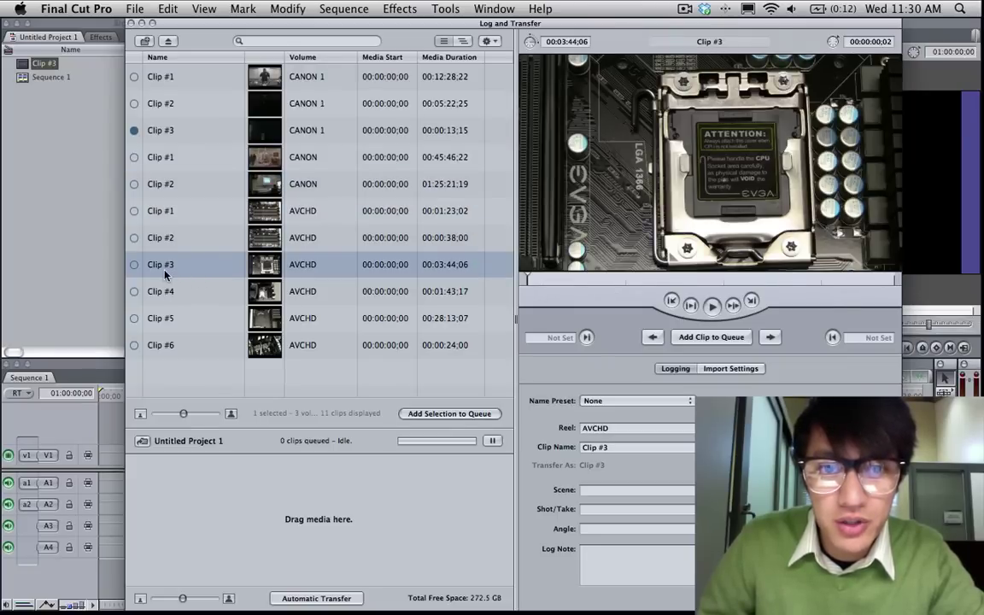
left_click_drag(157, 243, 227, 509)
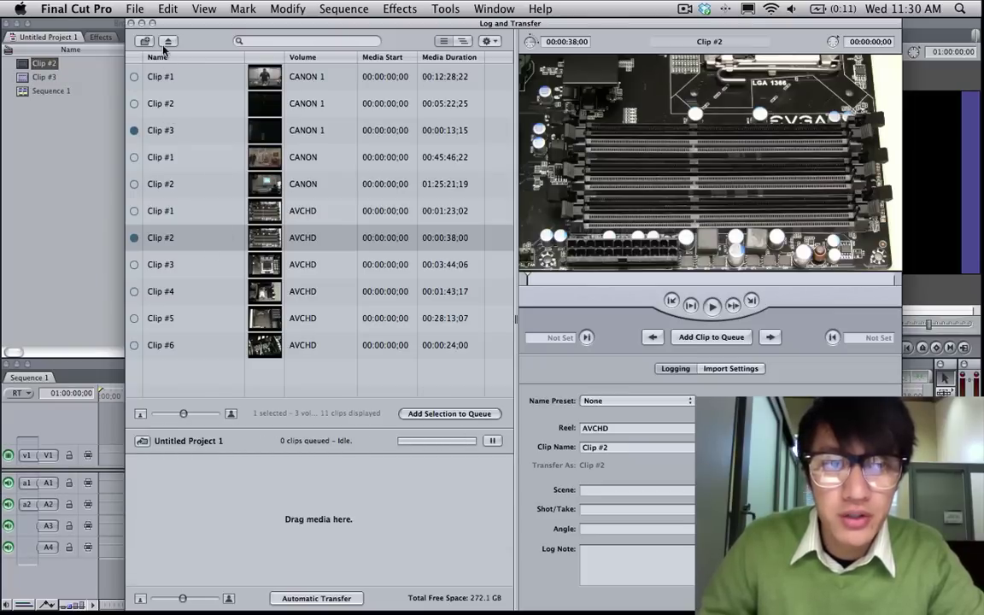
Step: Close Log and Transfer, open Clip #2 in the Viewer, and drop it onto Sequence 1
left_click(131, 24)
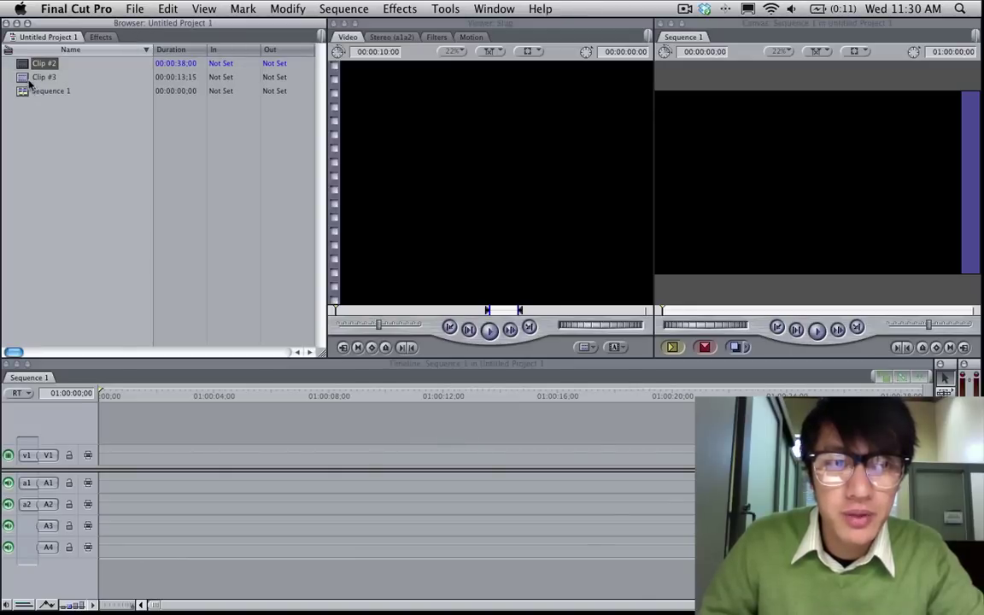
left_click(22, 77)
double_click(22, 64)
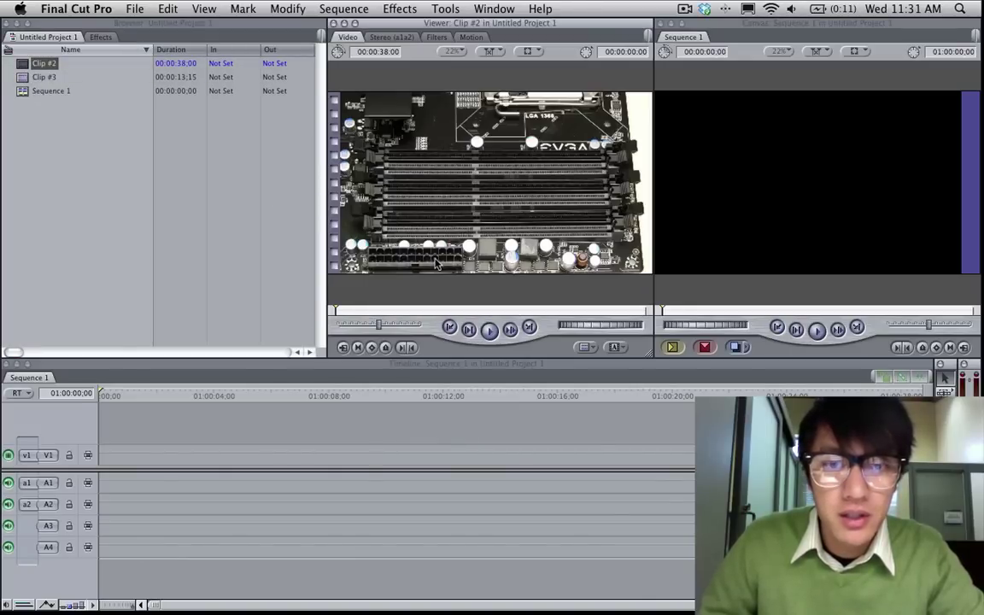
left_click_drag(22, 63, 104, 476)
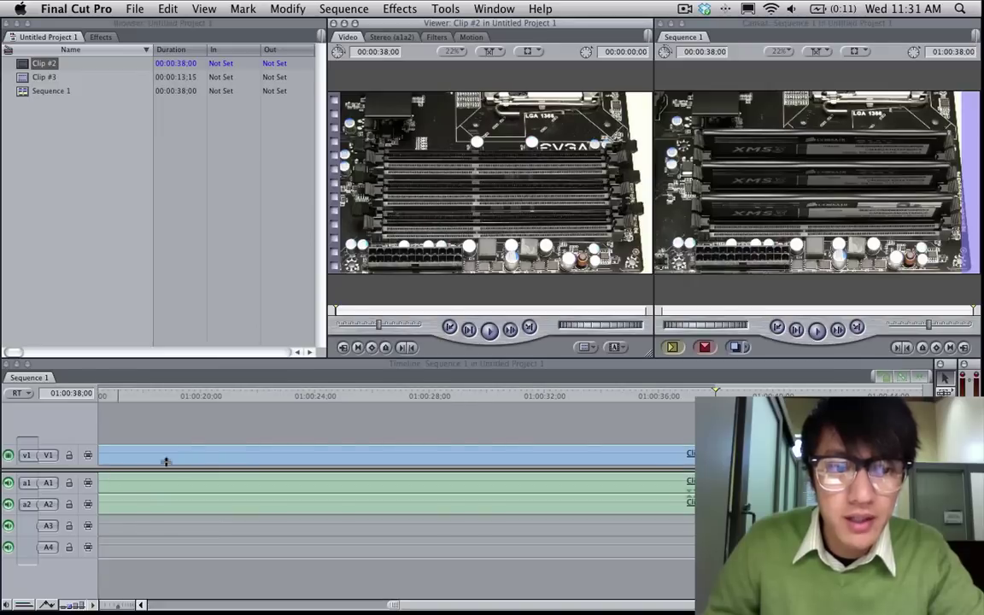
Step: Scrub and zoom through Clip #2 on the timeline, then return the playhead to the start
left_click_drag(326, 399, 305, 398)
left_click_drag(373, 402, 194, 396)
left_click(101, 605)
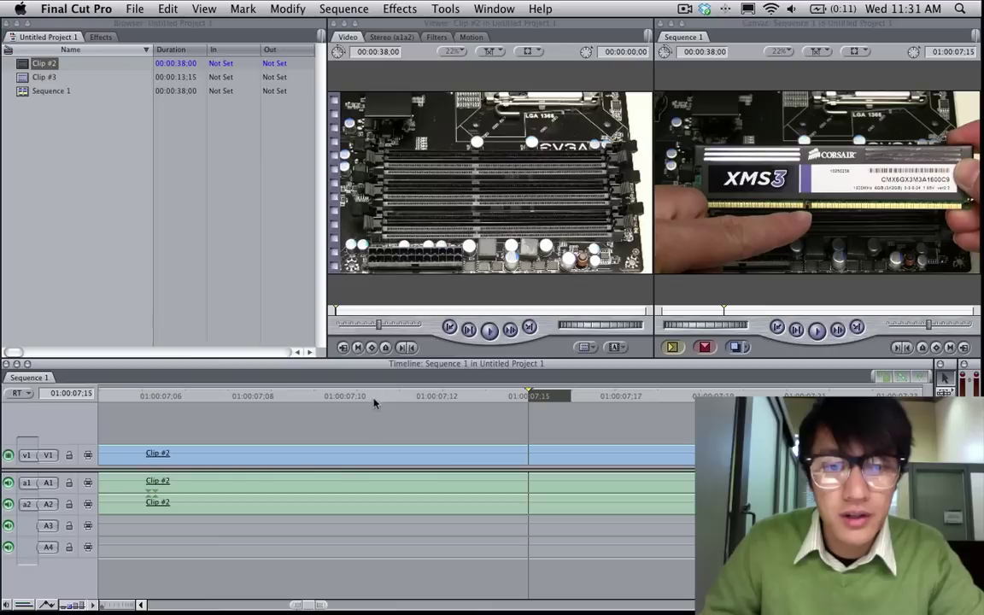
left_click_drag(374, 403, 105, 400)
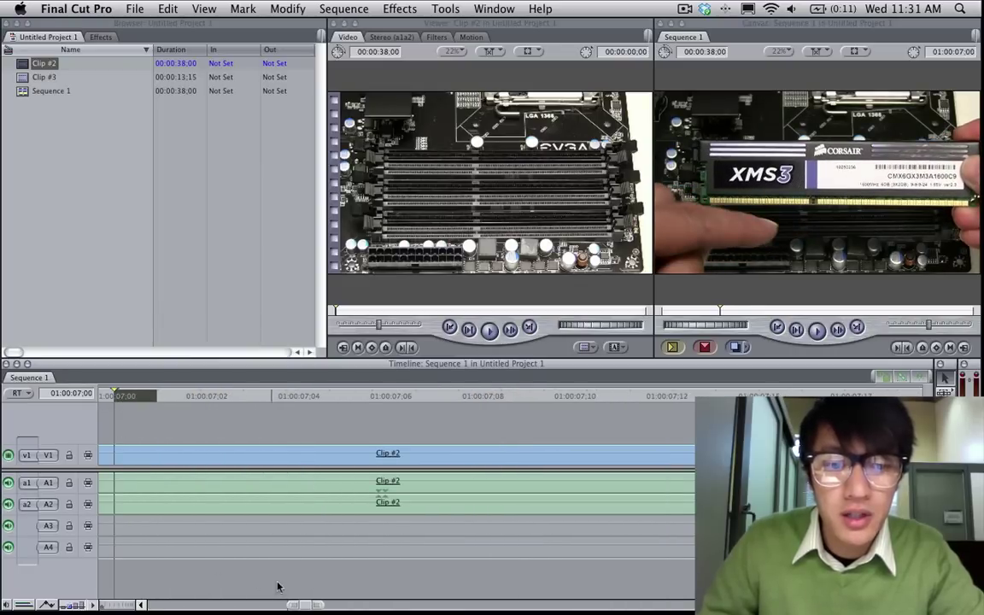
left_click_drag(292, 606, 154, 605)
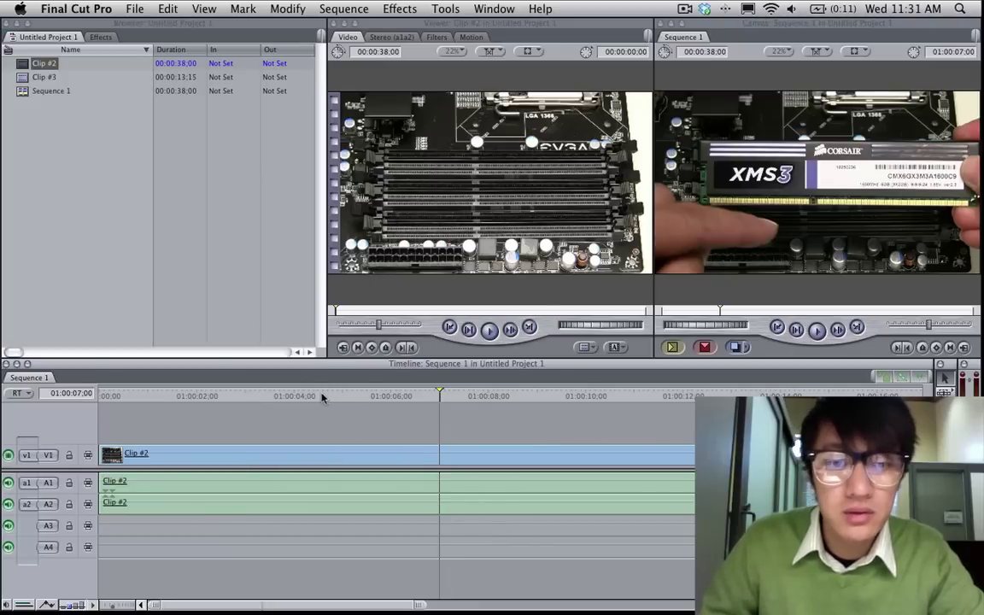
key("Home")
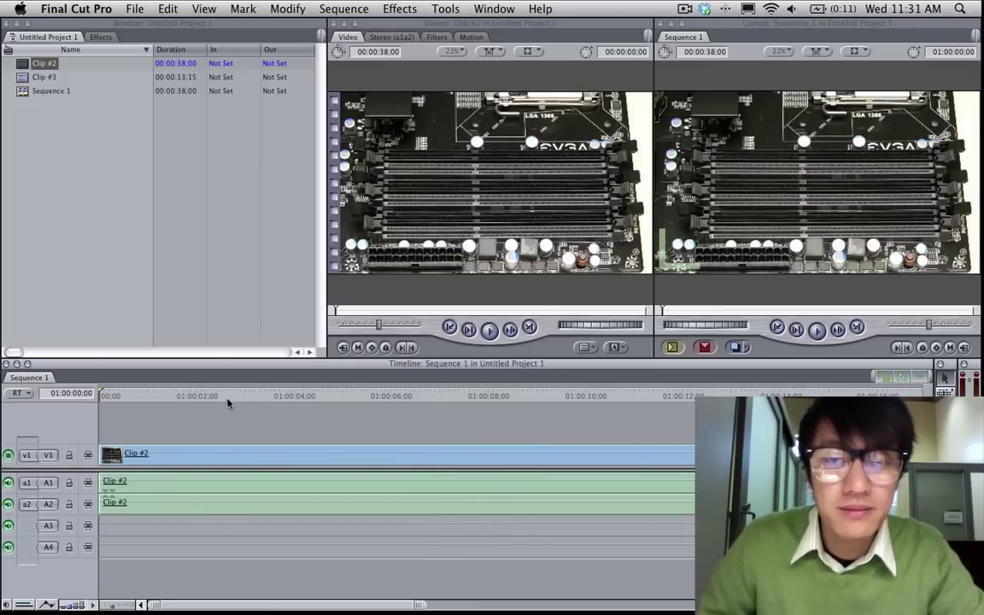